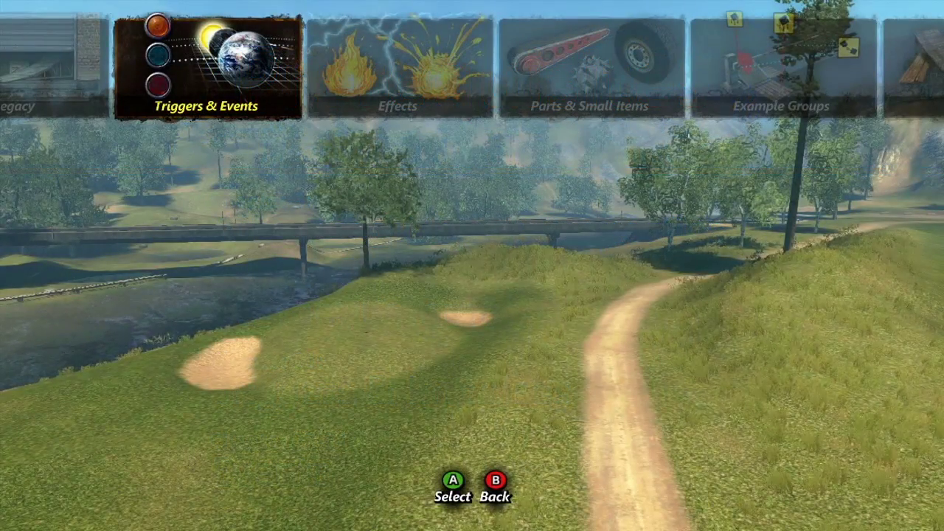
# - Open the Data Source category of the Triggers & Events objects
pyautogui.press('Return')
pyautogui.press('Right')
pyautogui.press('Right')
pyautogui.press('Right')
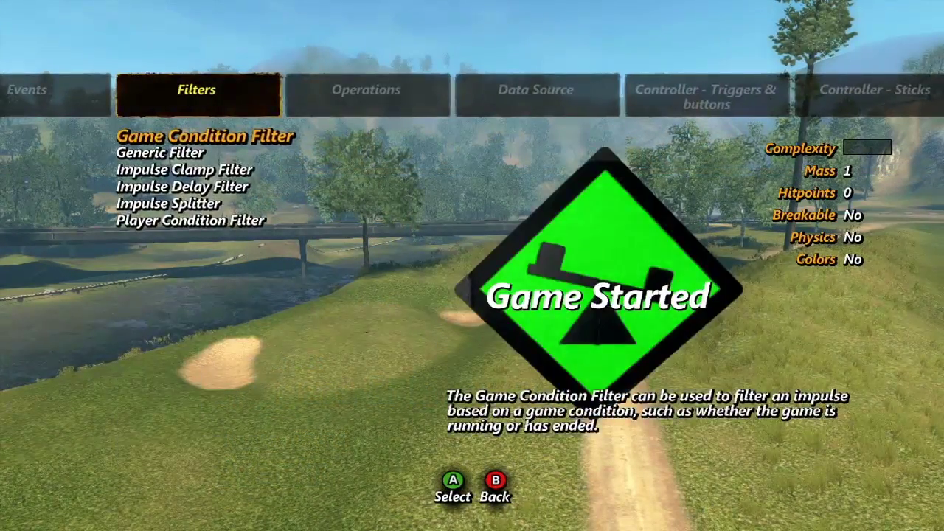
pyautogui.press('Right')
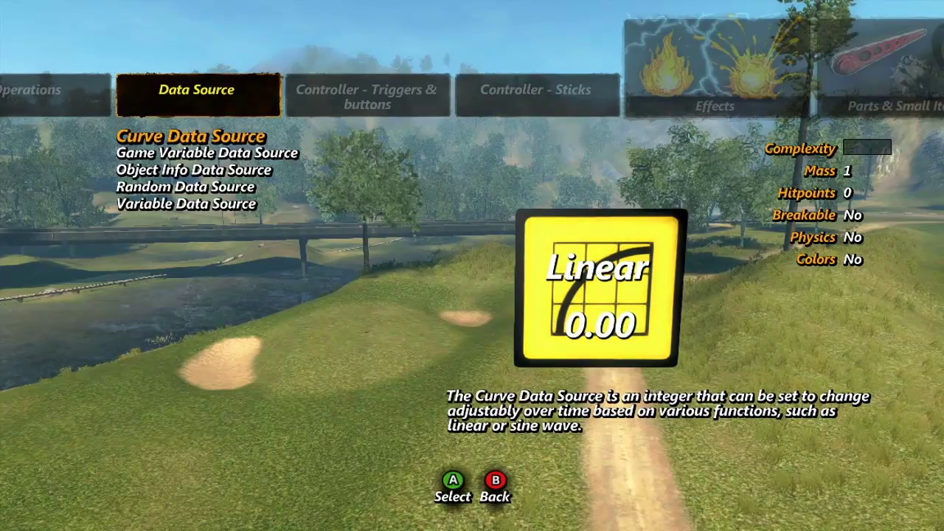
# - Look through the available data source objects and return to Curve Data Source
pyautogui.press('Down')
pyautogui.press('Down')
pyautogui.press('Down')
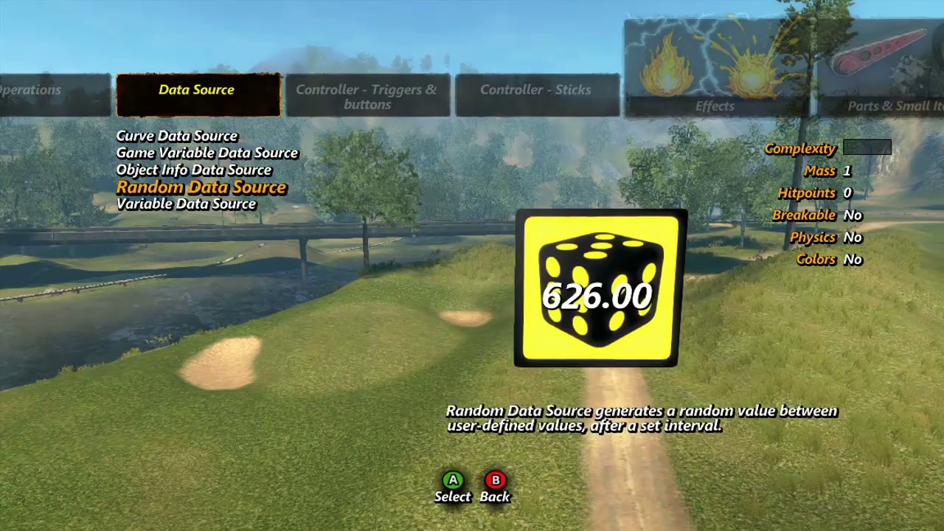
pyautogui.press('Down')
pyautogui.press('Up')
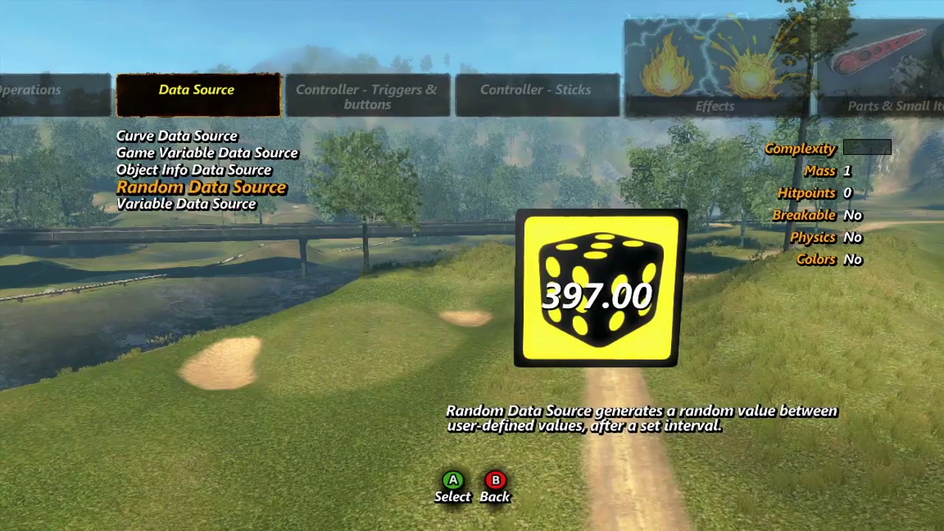
pyautogui.press('Up')
pyautogui.press('Up')
pyautogui.press('Up')
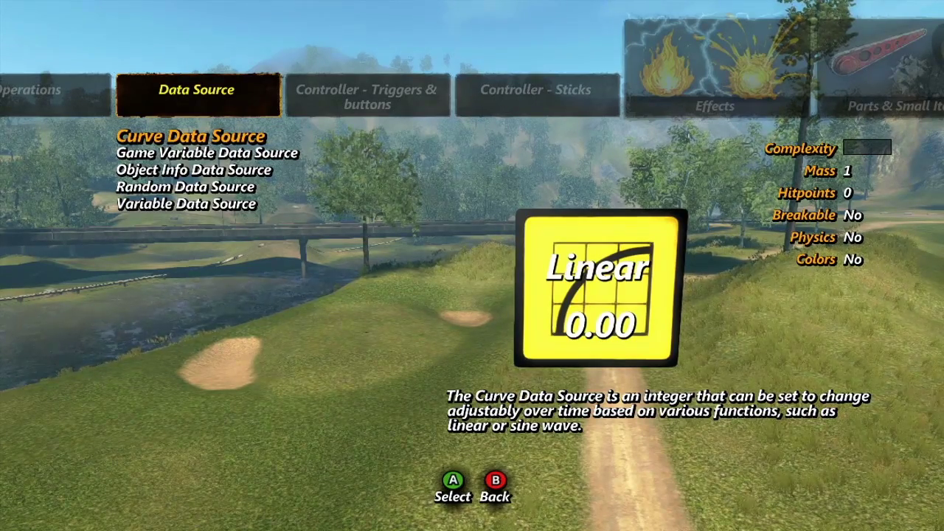
# - Add a Curve Data Source to the track and move it toward the dirt path
pyautogui.press('Return')
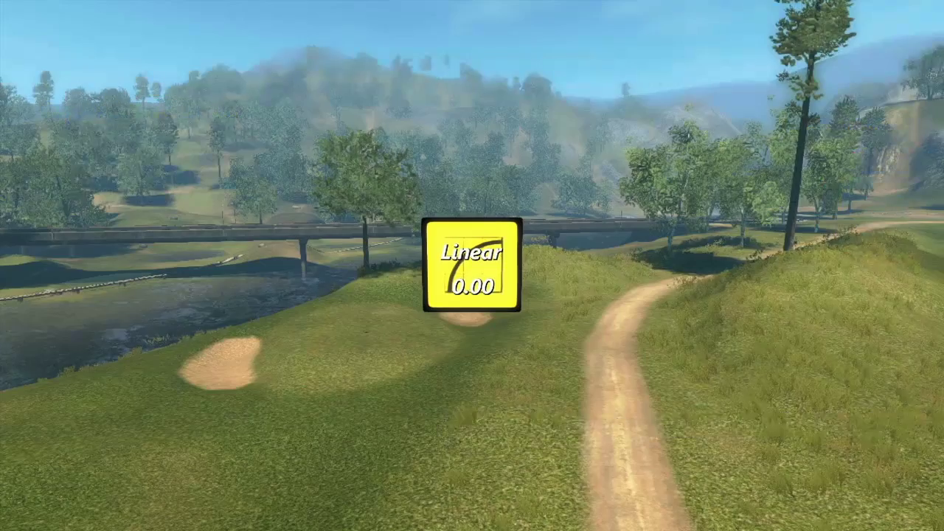
pyautogui.press('Right')
pyautogui.press('Down')
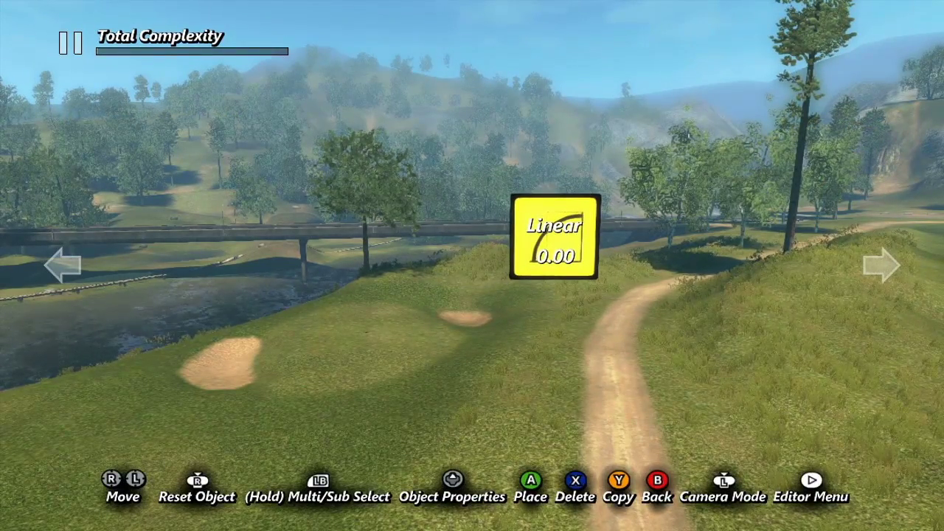
# - Set the Curve Data Source's Start value to its default of 0 and its End value to 60
pyautogui.press('Up')
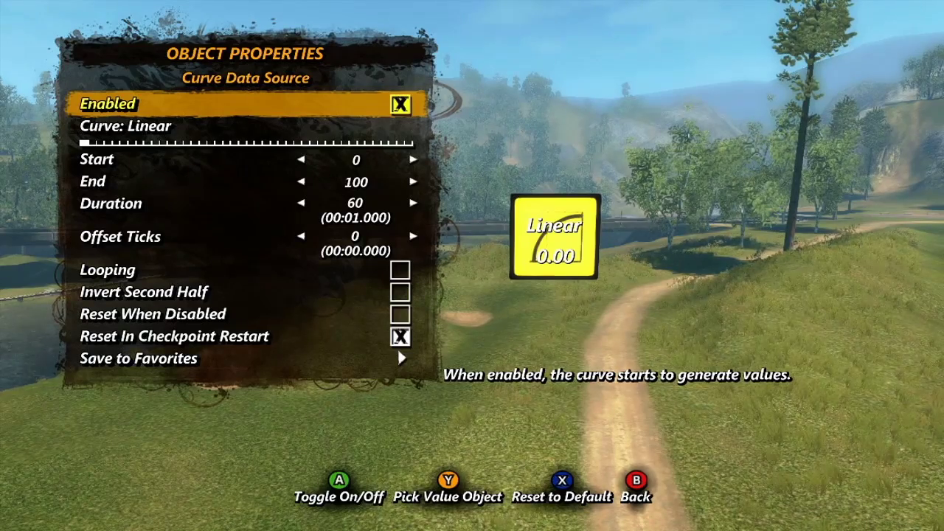
pyautogui.press('Down')
pyautogui.press('Down')
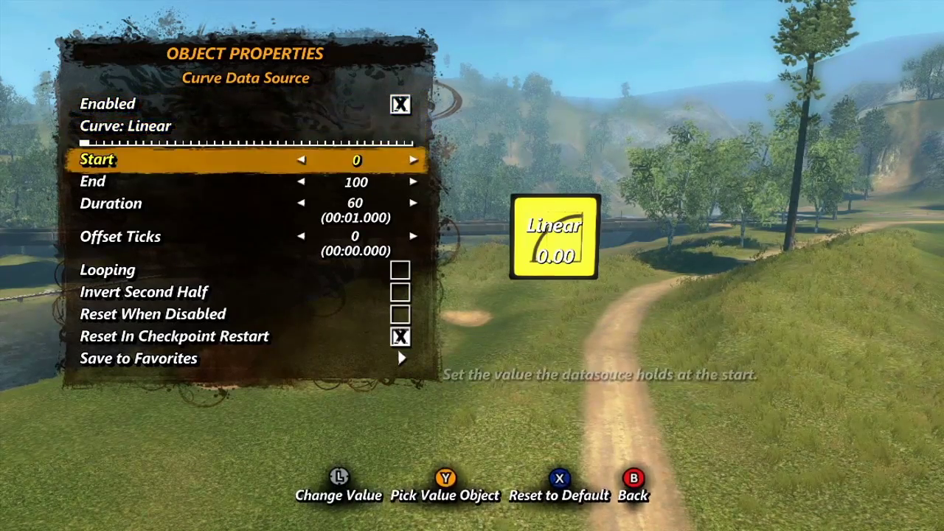
pyautogui.press('Right')
pyautogui.press('Left')
pyautogui.press('Right')
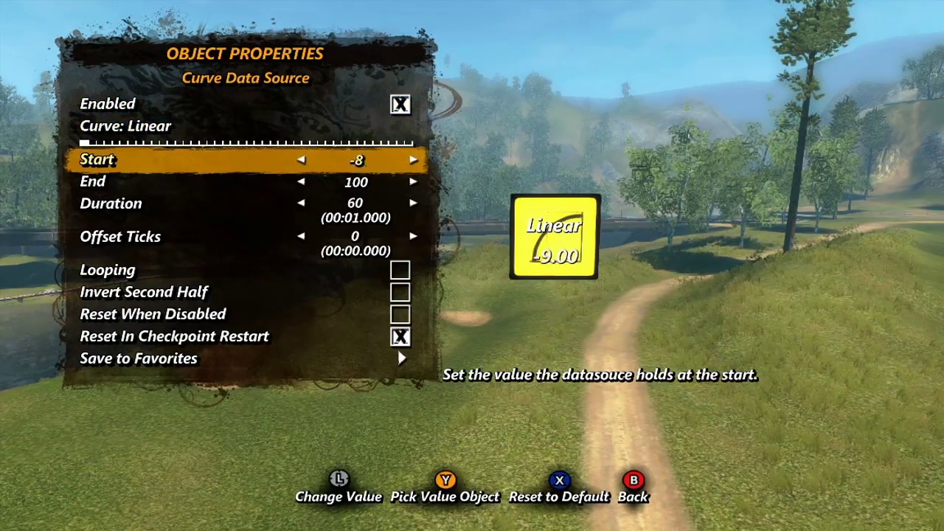
pyautogui.press('x')
pyautogui.press('Down')
pyautogui.press('Left')
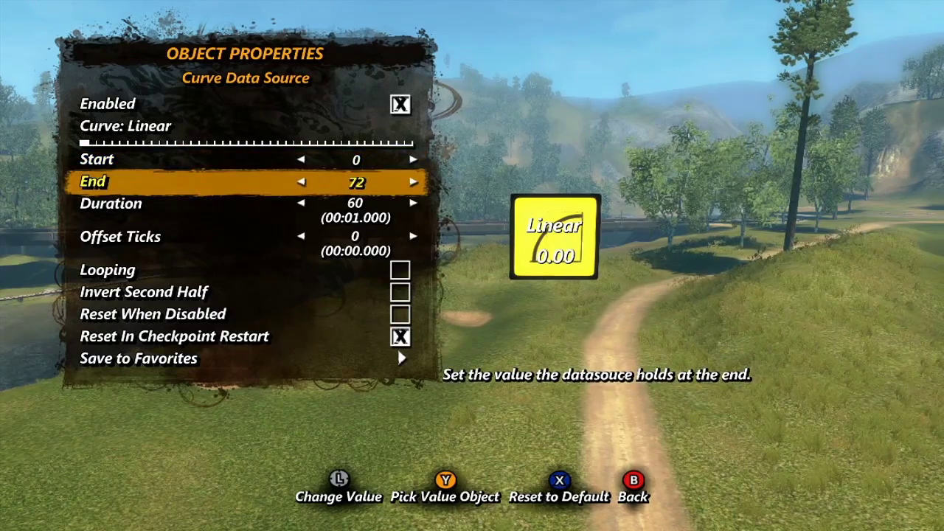
pyautogui.press('Right')
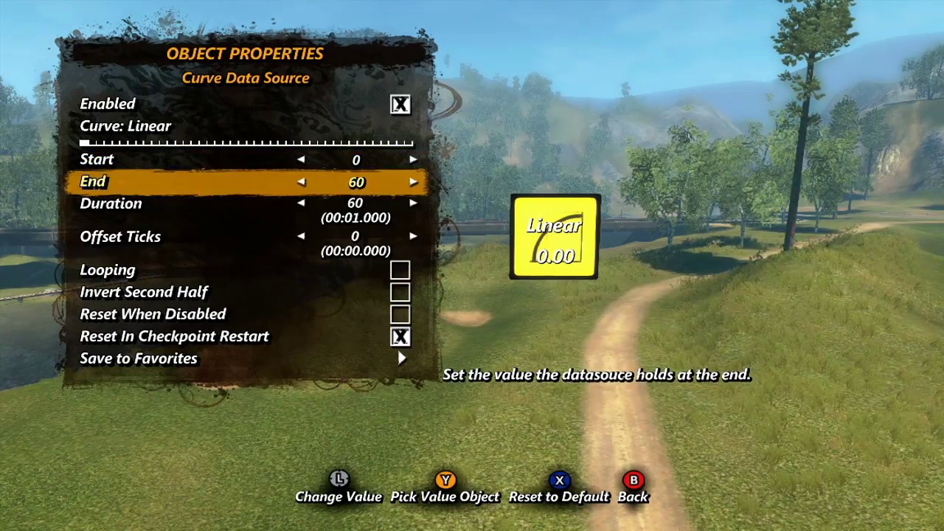
# - Set the curve's Duration to 3600 ticks (01:00.000) and close its properties
pyautogui.press('Down')
pyautogui.press('Right')
pyautogui.press('Right')
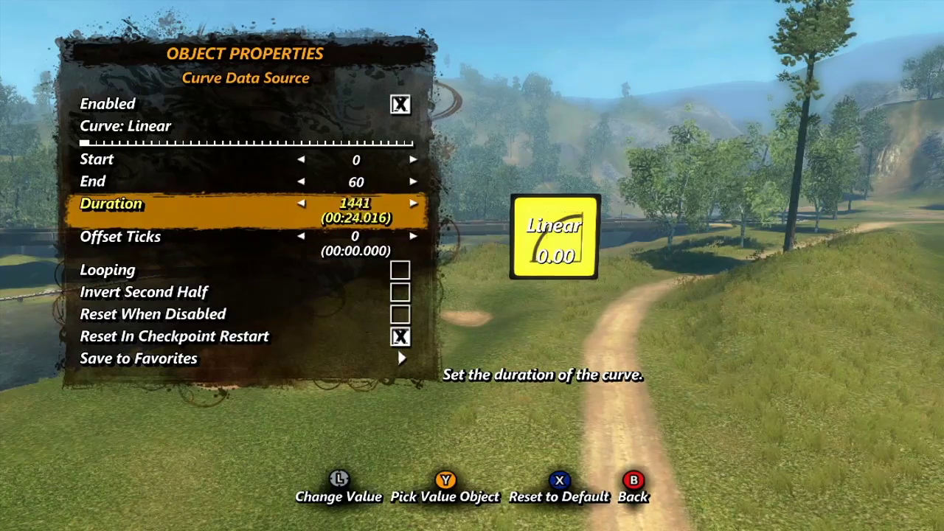
pyautogui.press('Left')
pyautogui.press('Left')
pyautogui.press('Left')
pyautogui.press('Left')
pyautogui.press('Left')
pyautogui.press('Left')
pyautogui.press('Left')
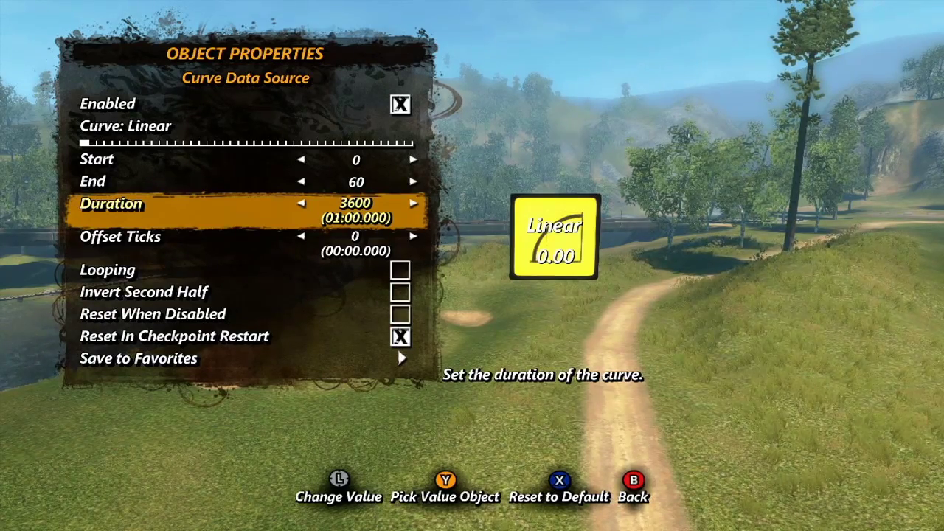
pyautogui.press('Escape')
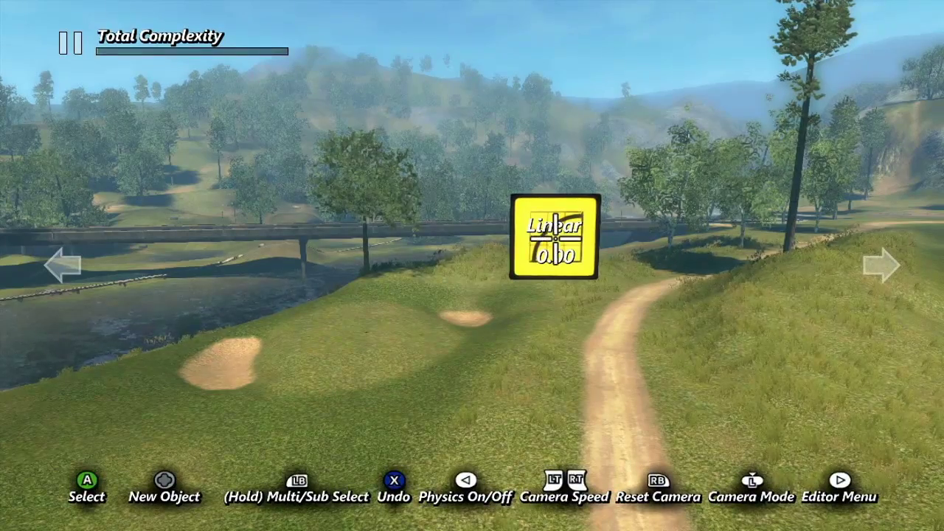
# - Run the physics to watch the linear curve generate values, and stop it again
pyautogui.press('space')
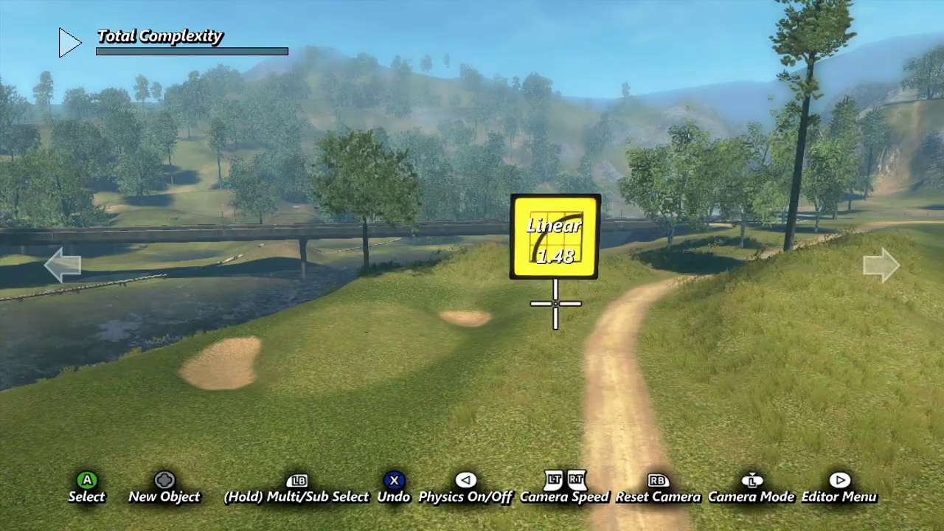
pyautogui.press('p')
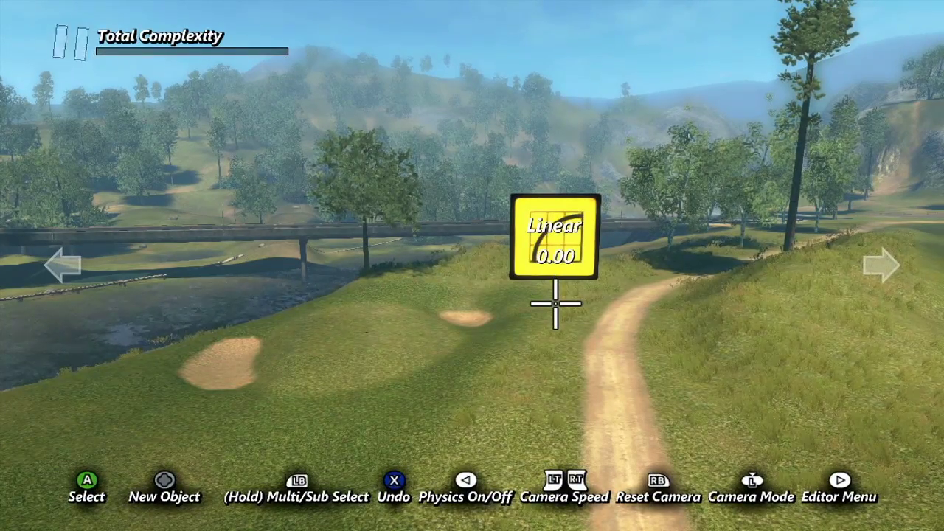
# - Browse the curve types of the Curve Data Source and set the curve to Quadratic Ease Out In
pyautogui.press('Up')
pyautogui.press('Down')
pyautogui.press('Down')
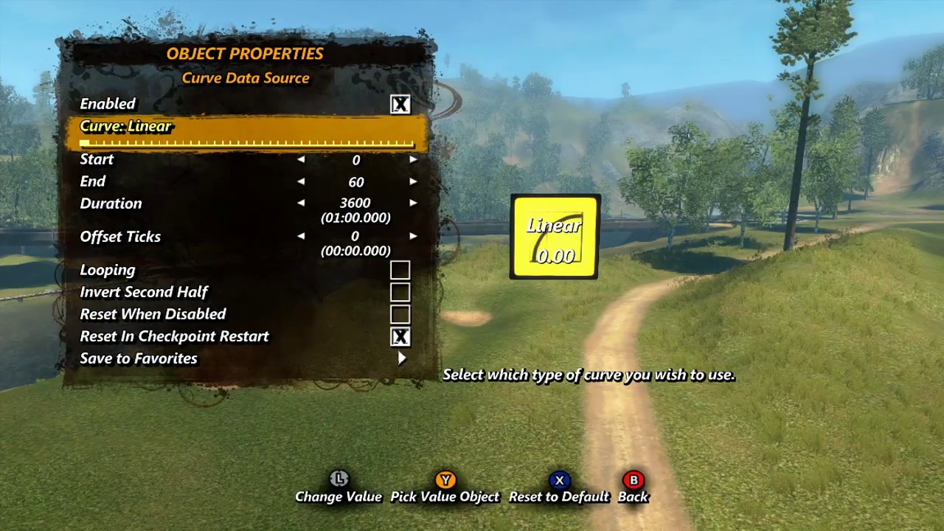
pyautogui.press('Right')
pyautogui.press('Right')
pyautogui.press('Right')
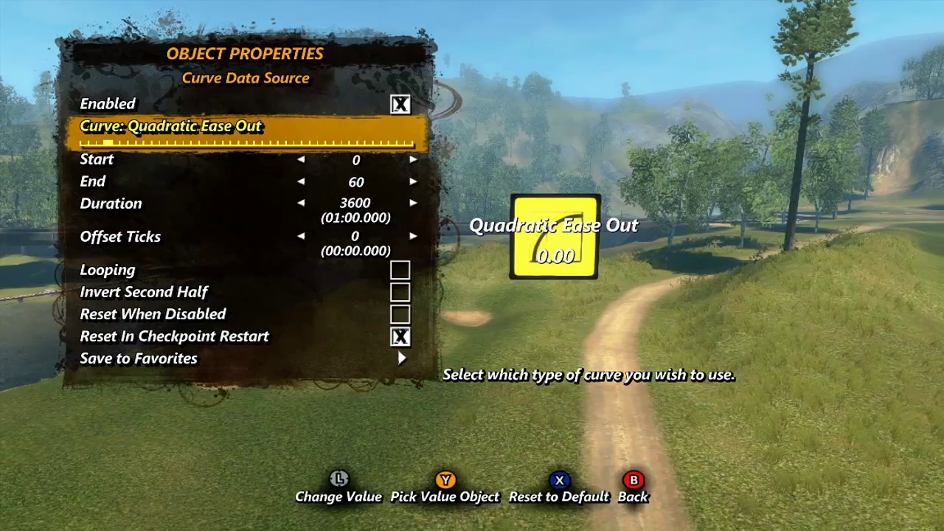
pyautogui.press('Right')
pyautogui.press('Right')
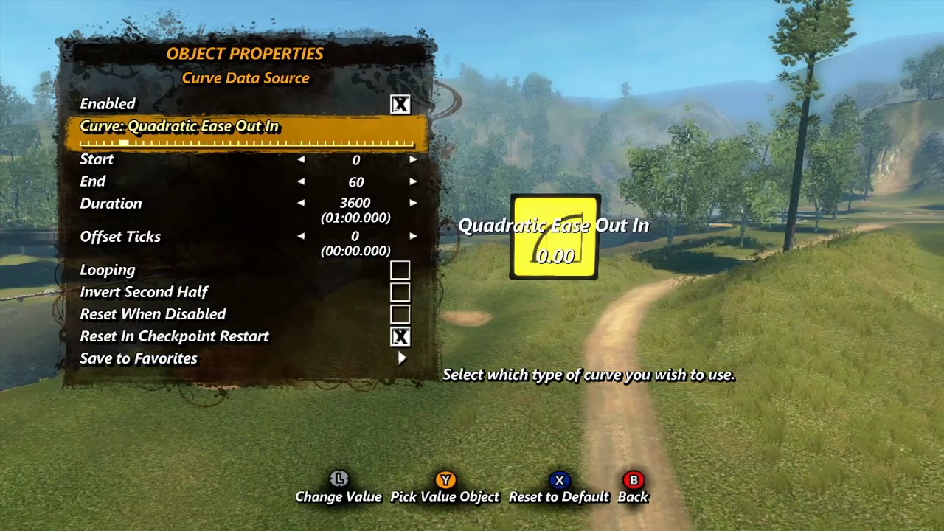
pyautogui.press('Right')
pyautogui.press('Right')
pyautogui.press('Right')
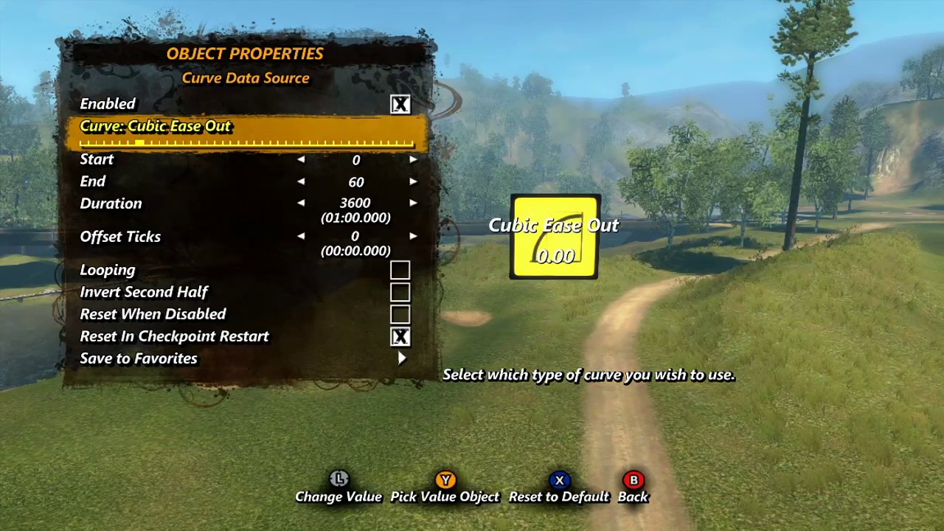
pyautogui.press('Right')
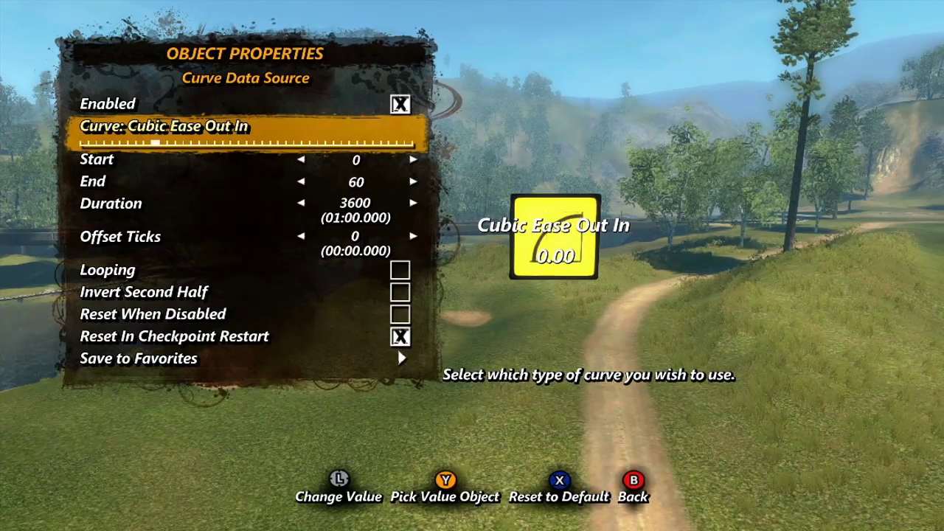
pyautogui.press('Right')
pyautogui.press('Left')
pyautogui.press('Left')
pyautogui.press('Left')
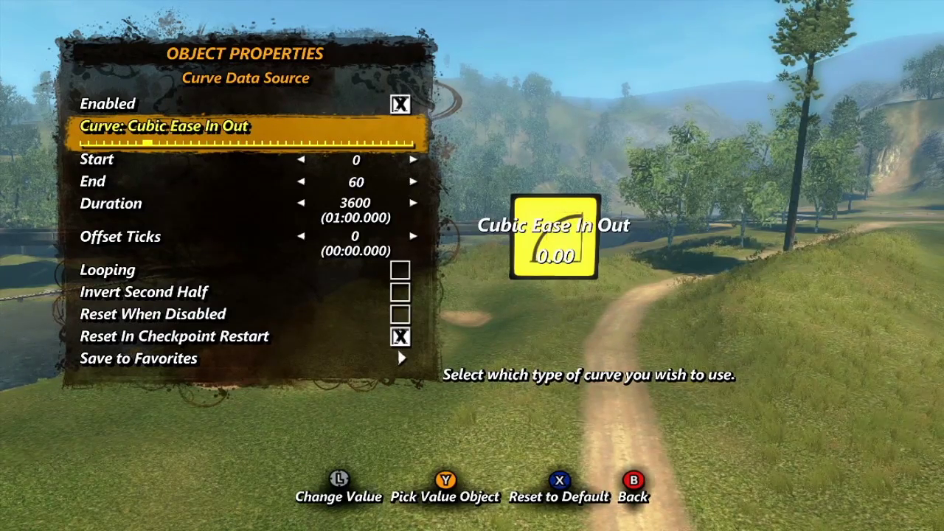
pyautogui.press('Left')
pyautogui.press('Left')
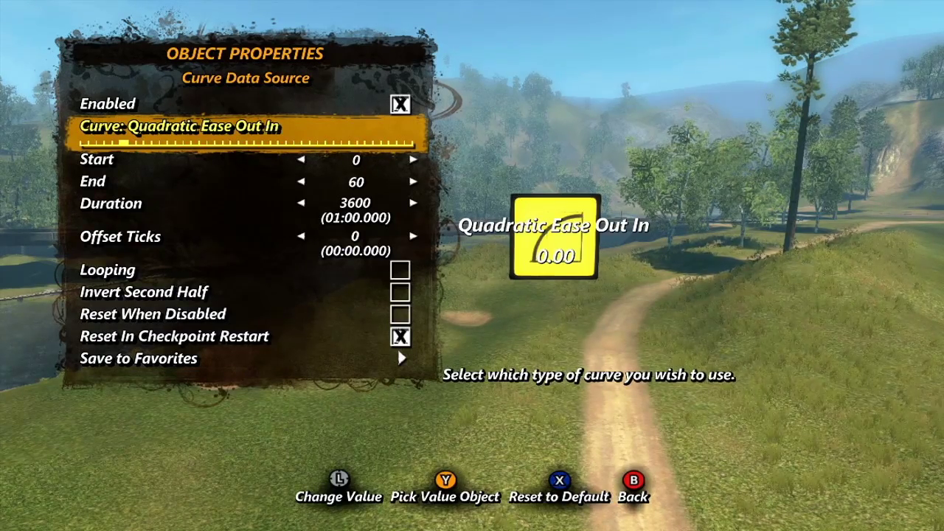
pyautogui.press('Escape')
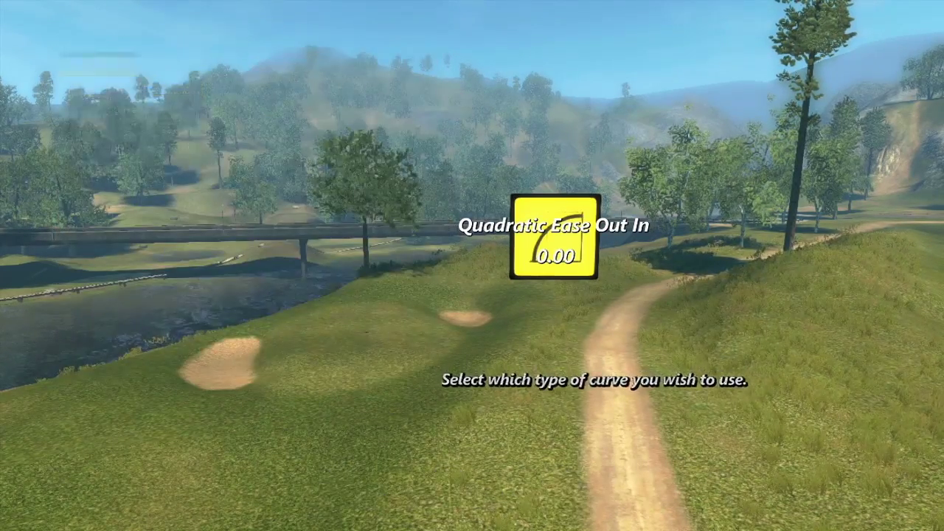
# - Run the physics to preview the Quadratic Ease Out In curve's values, and stop it
pyautogui.press('space')
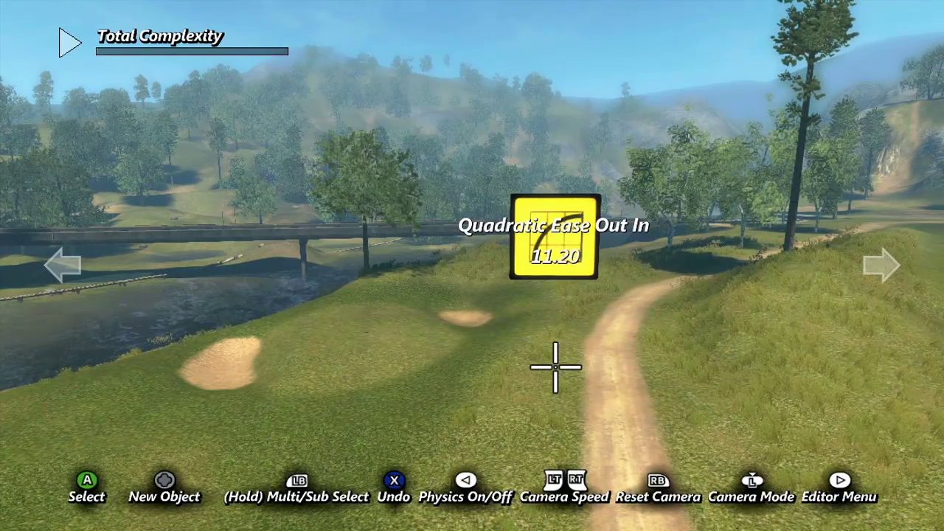
pyautogui.press('Return')
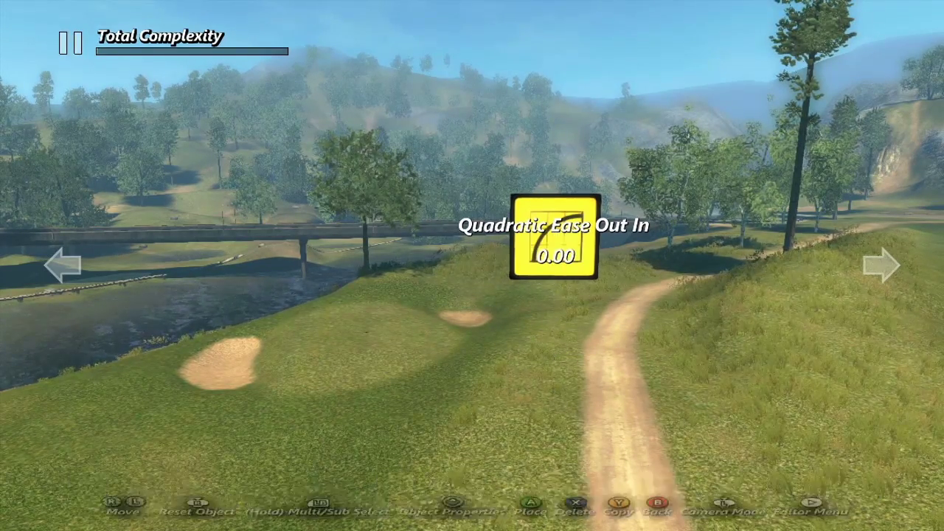
# - Try a higher Offset Ticks value in the curve's properties and return it to 0
pyautogui.press('Return')
pyautogui.press('Down')
pyautogui.press('Down')
pyautogui.press('Down')
pyautogui.press('Down')
pyautogui.press('Down')
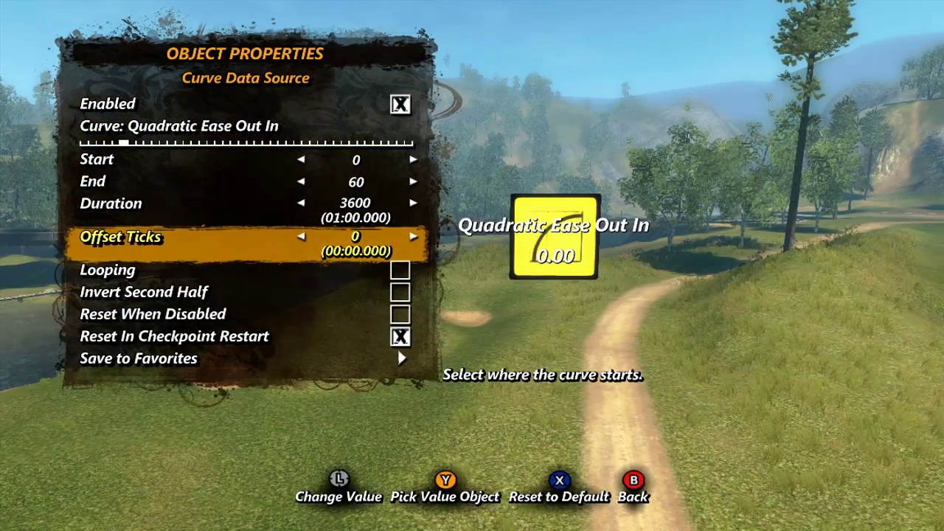
pyautogui.press('Right')
pyautogui.press('Left')
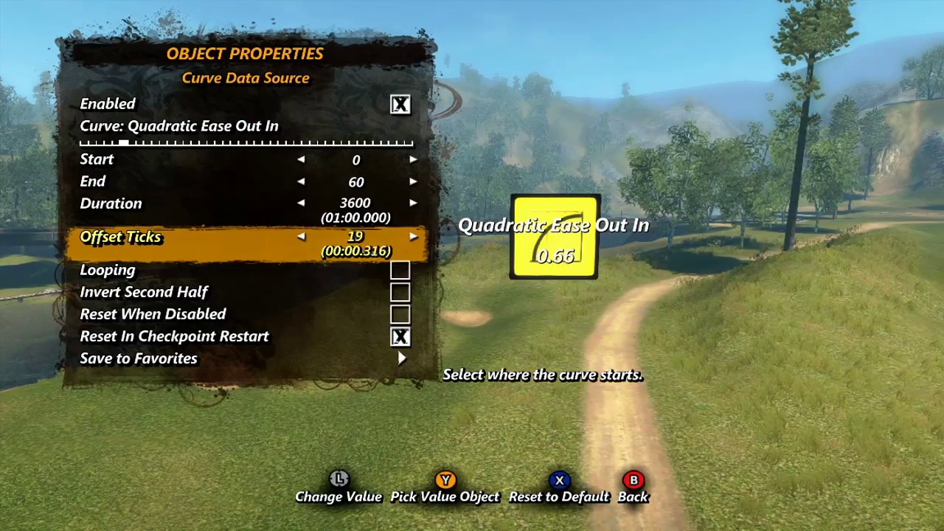
pyautogui.press('Left')
# - Try the curve's Looping option and leave it switched off
pyautogui.press('Down')
pyautogui.press('Return')
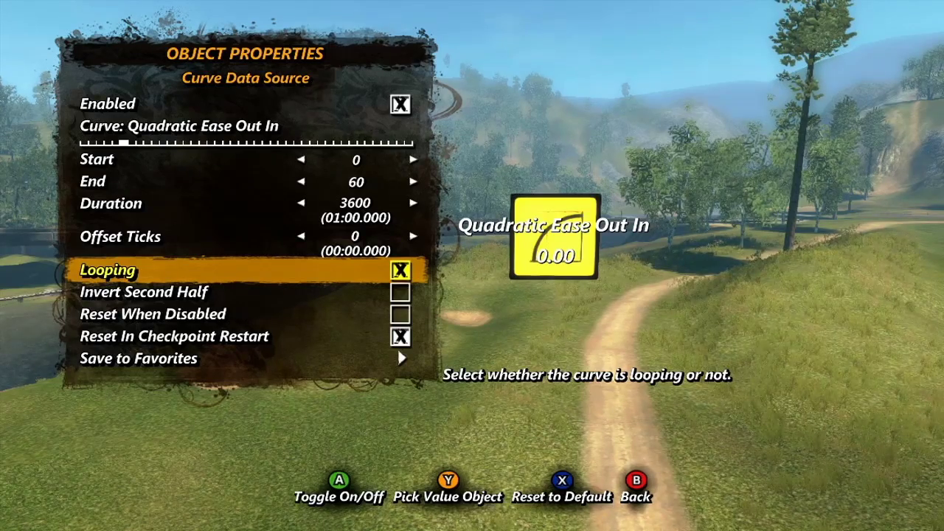
pyautogui.press('Return')
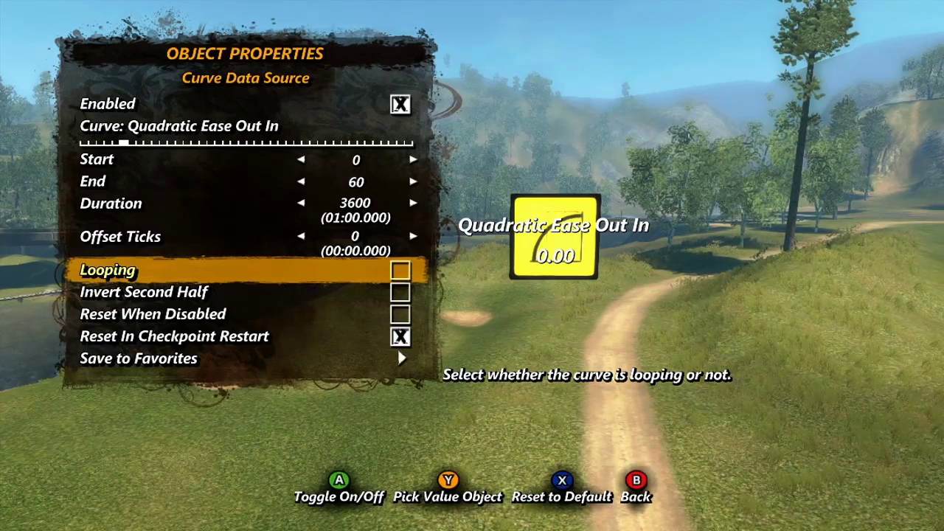
pyautogui.press('Return')
pyautogui.press('Return')
# - Enable Invert Second Half for the curve and run the physics to preview its values
pyautogui.press('Down')
pyautogui.press('Return')
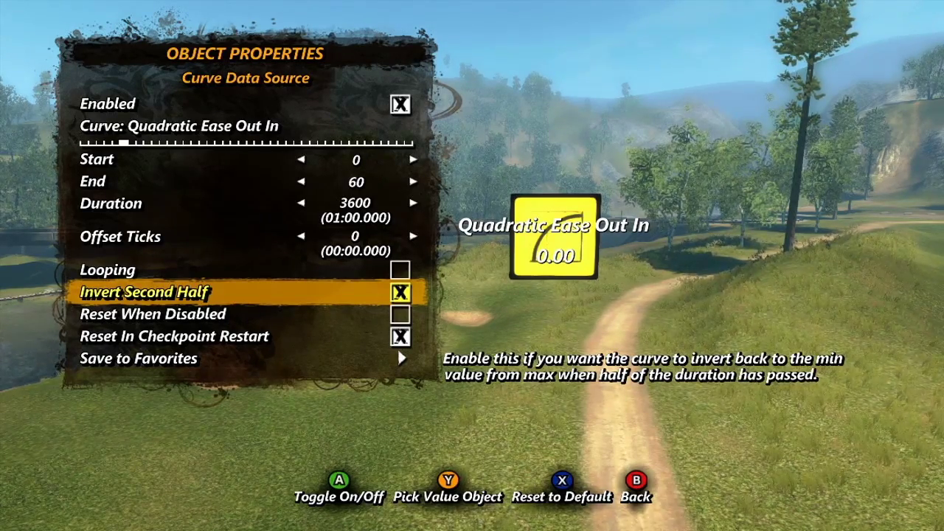
pyautogui.press('Escape')
pyautogui.press('space')
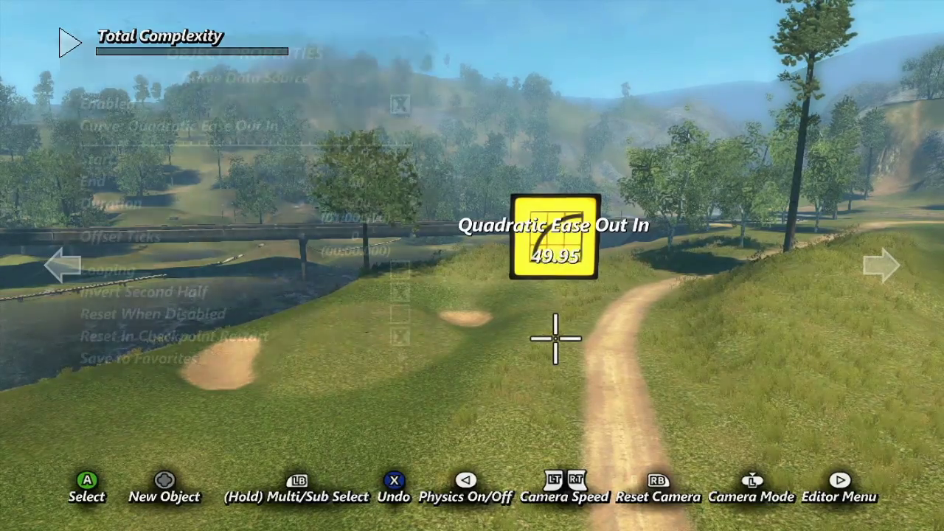
# - Try the curve's Reset When Disabled option, leave it off, and go to the Reset In Checkpoint Restart option
pyautogui.press('Down')
pyautogui.press('Down')
pyautogui.press('Down')
pyautogui.press('Down')
pyautogui.press('Return')
pyautogui.press('Return')
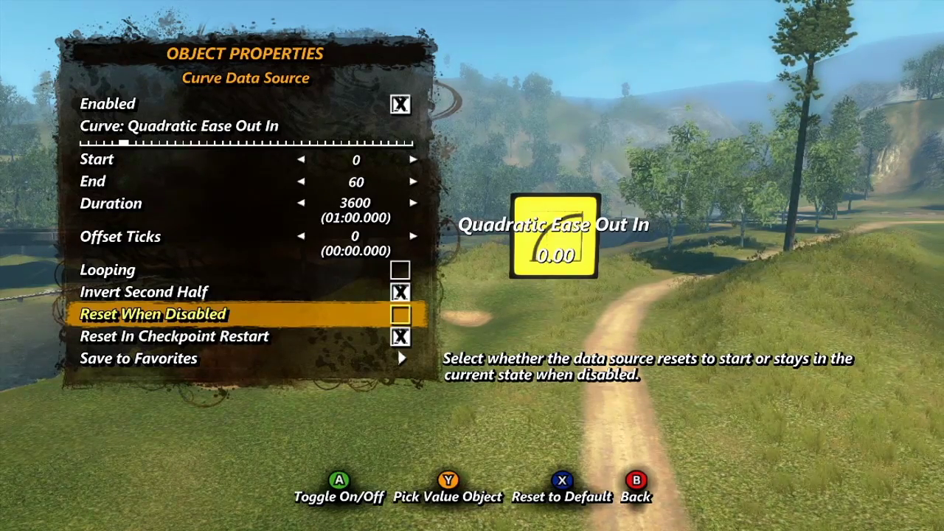
pyautogui.press('Down')
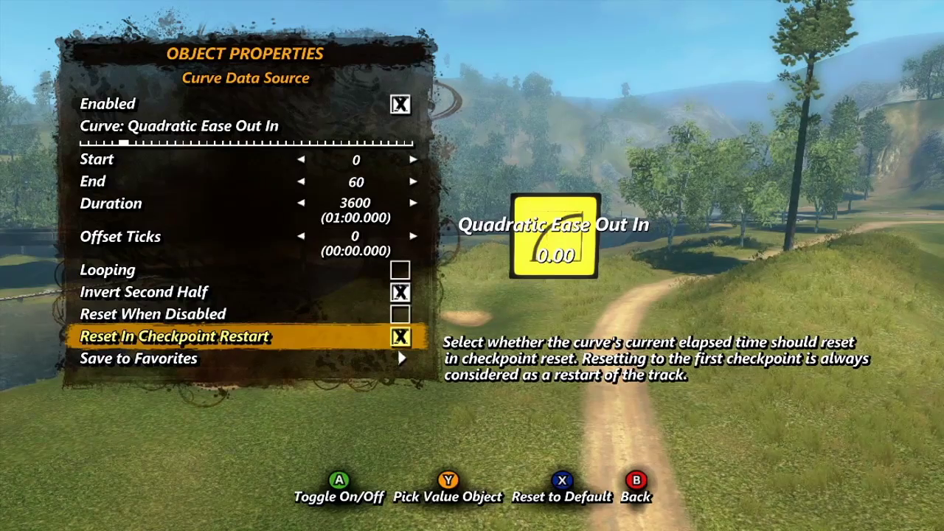
# - Delete the Curve Data Source and add a Game Variable Data Source in its place
pyautogui.press('Escape')
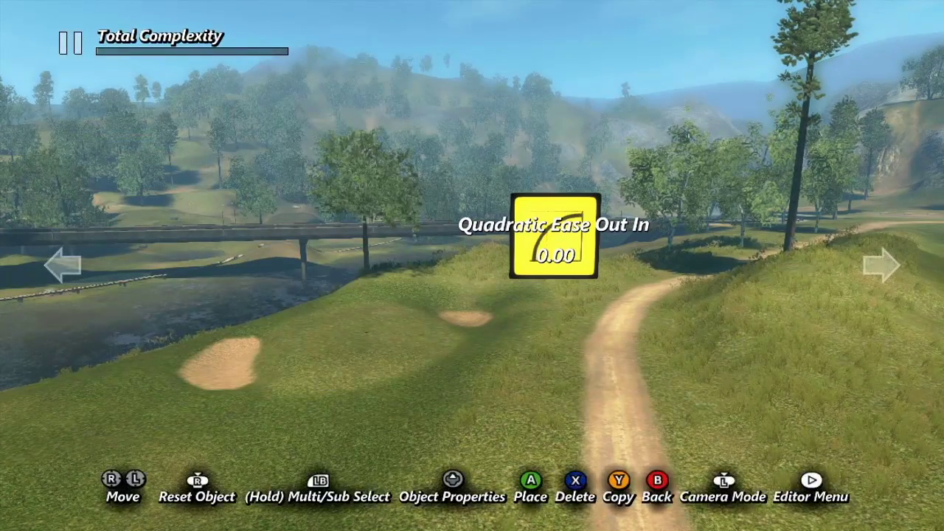
pyautogui.press('Delete')
pyautogui.press('y')
pyautogui.press('Down')
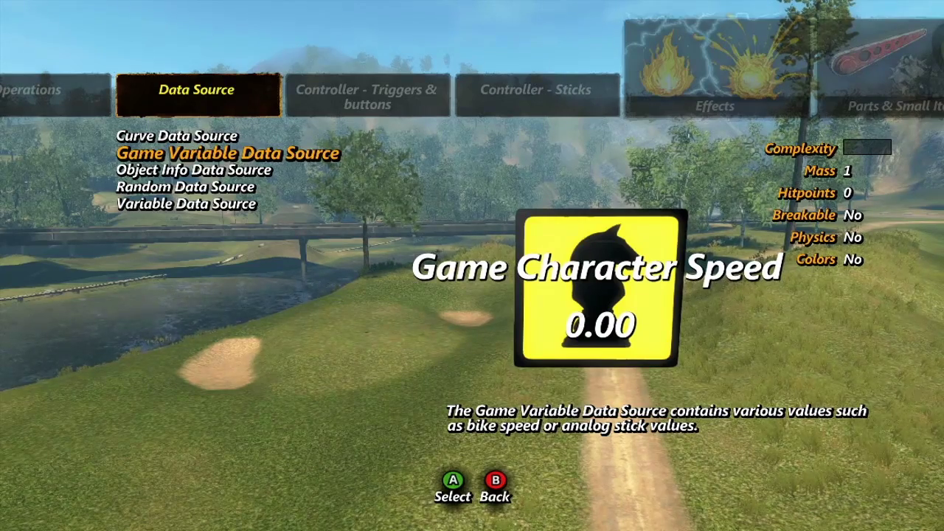
pyautogui.press('Return')
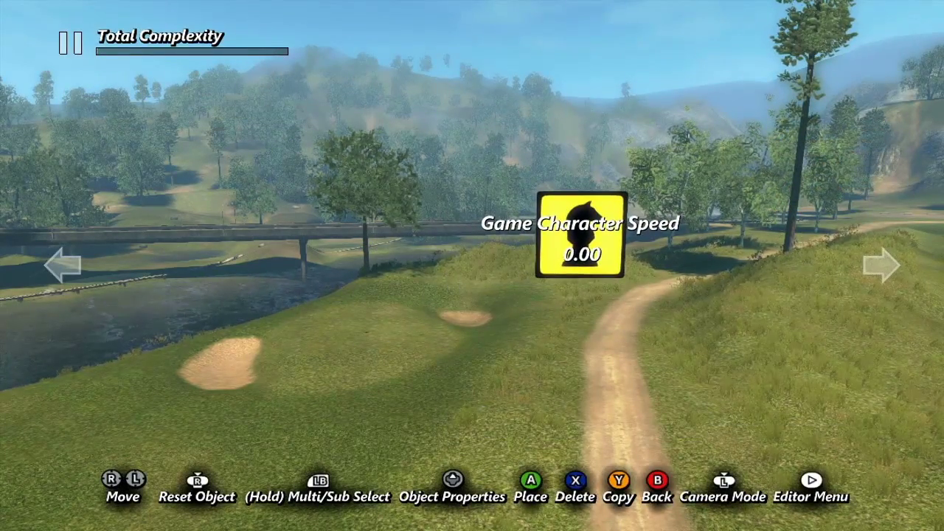
# - Go through the Game Variable Data Source's types and set the type to Right Stick Vertical Value
pyautogui.press('Up')
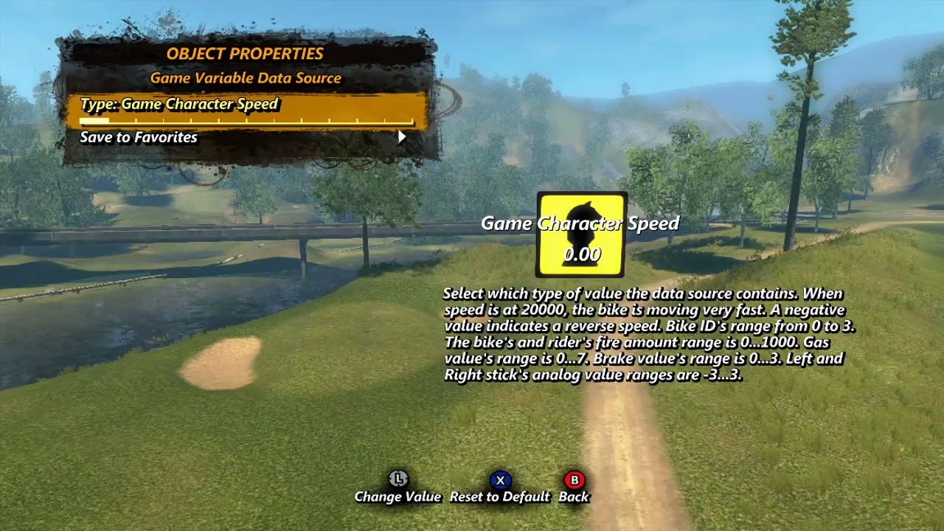
pyautogui.press('Right')
pyautogui.press('Right')
pyautogui.press('Right')
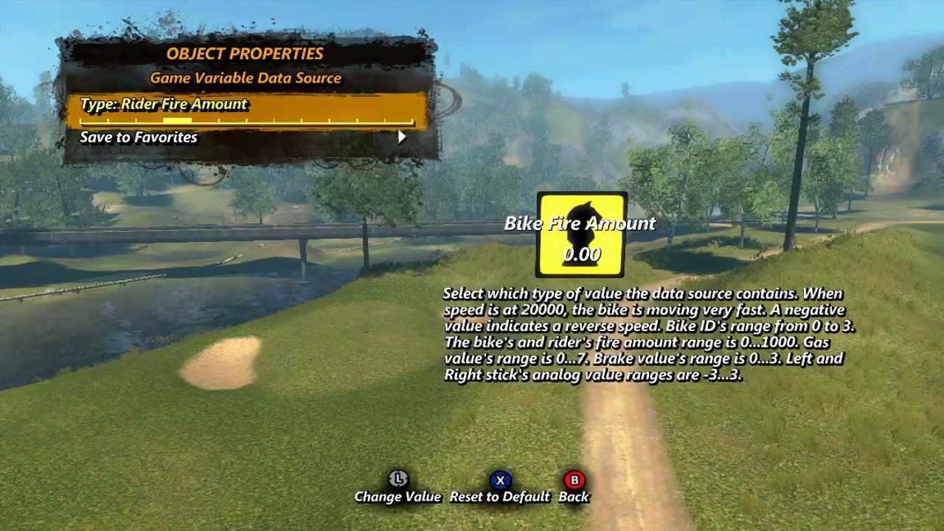
pyautogui.press('Right')
pyautogui.press('Right')
pyautogui.press('Right')
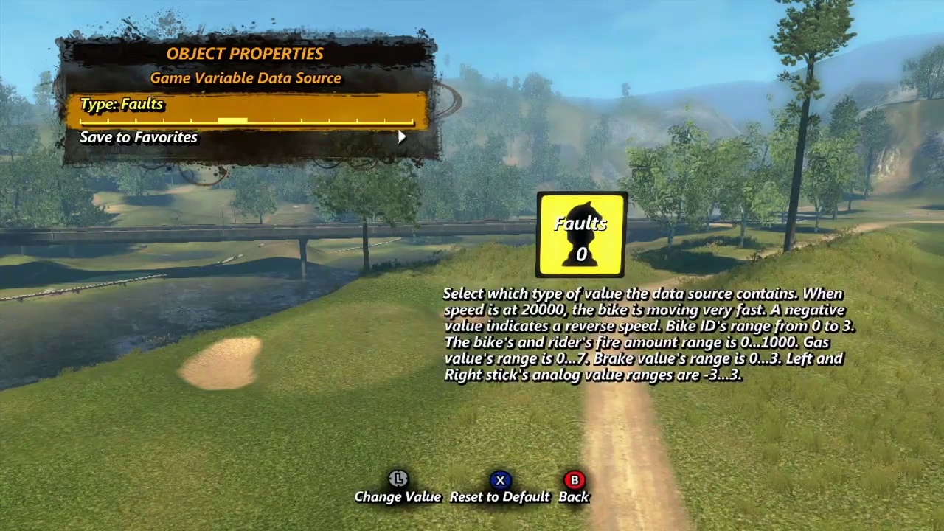
pyautogui.press('Right')
pyautogui.press('Right')
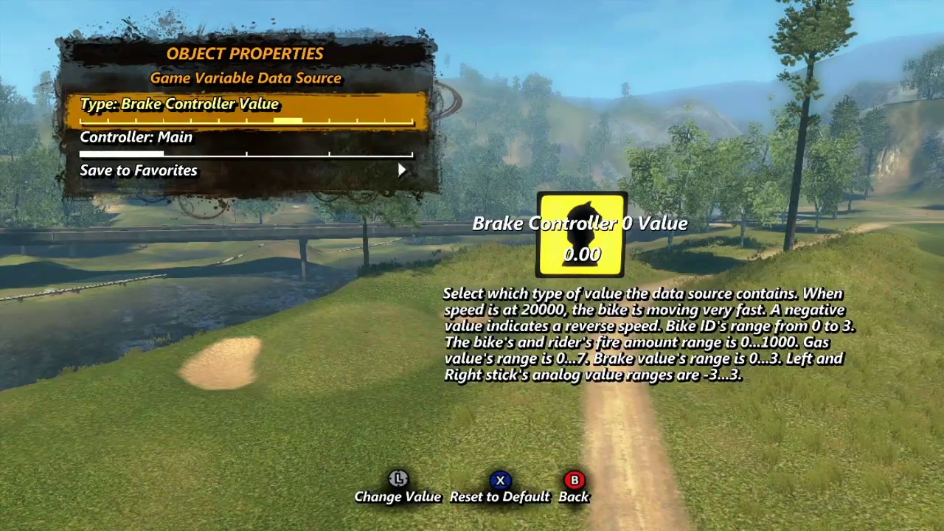
pyautogui.press('Right')
pyautogui.press('Right')
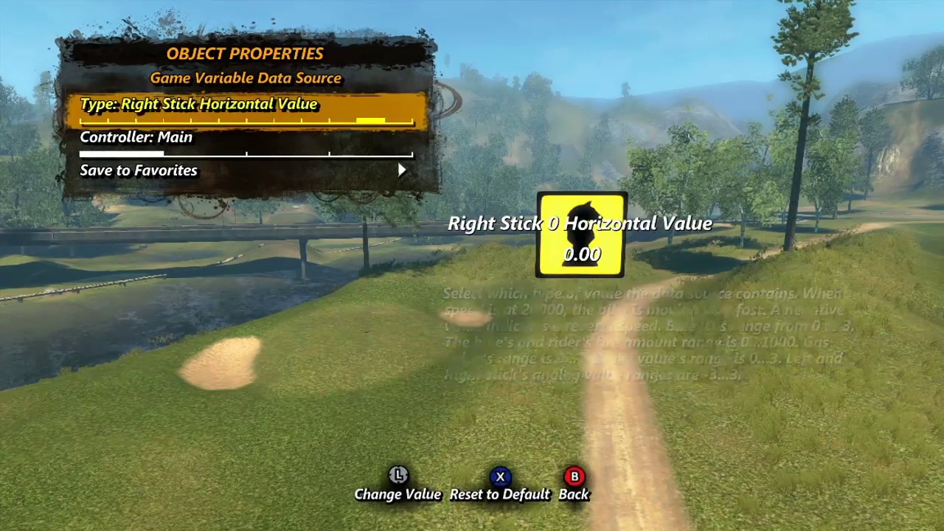
pyautogui.press('Right')
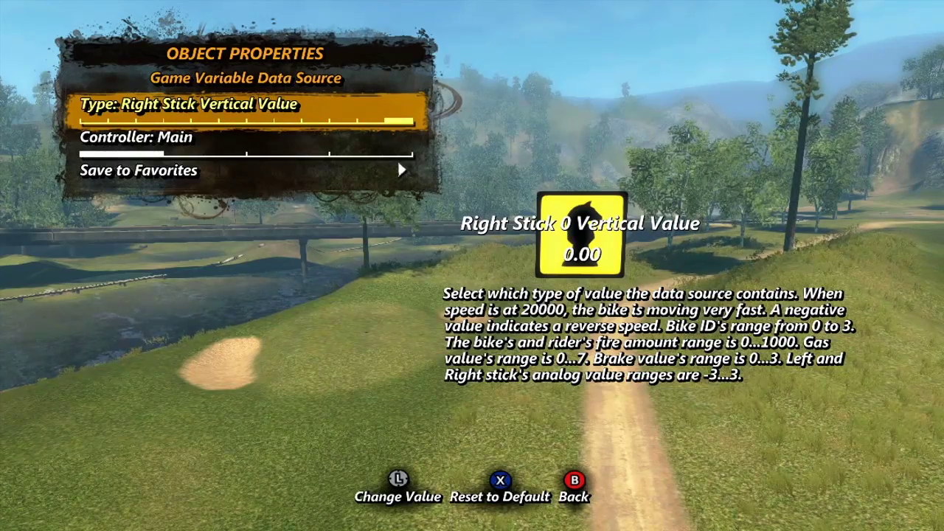
# - Try the Controller setting up to Fourth and return it to Main
pyautogui.press('Down')
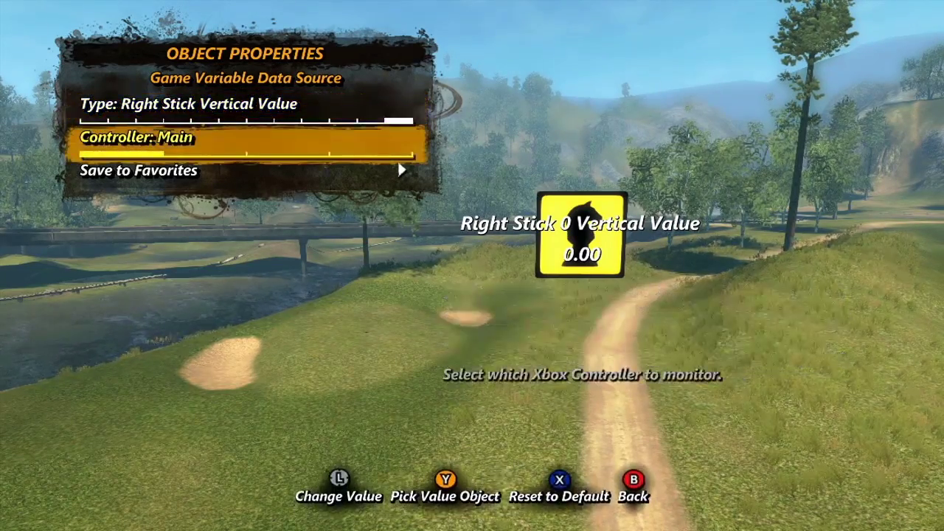
pyautogui.press('Right')
pyautogui.press('Right')
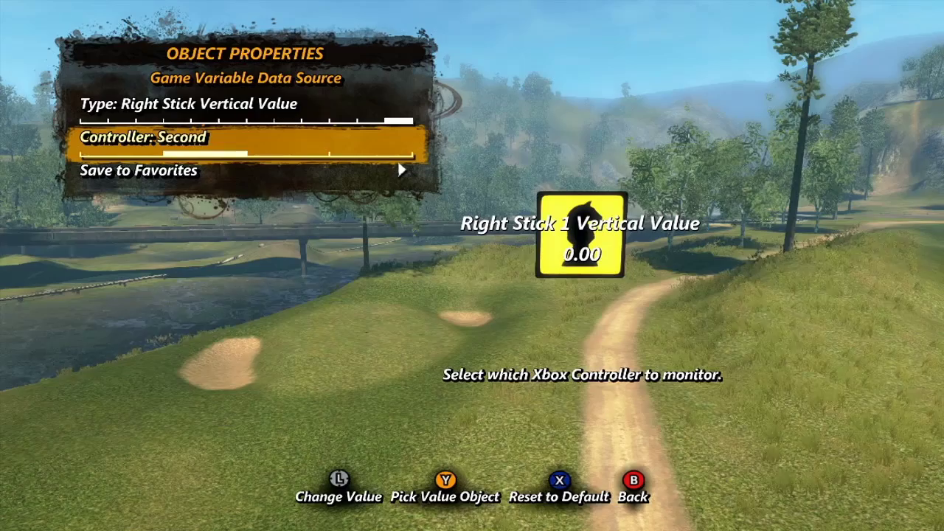
pyautogui.press('Right')
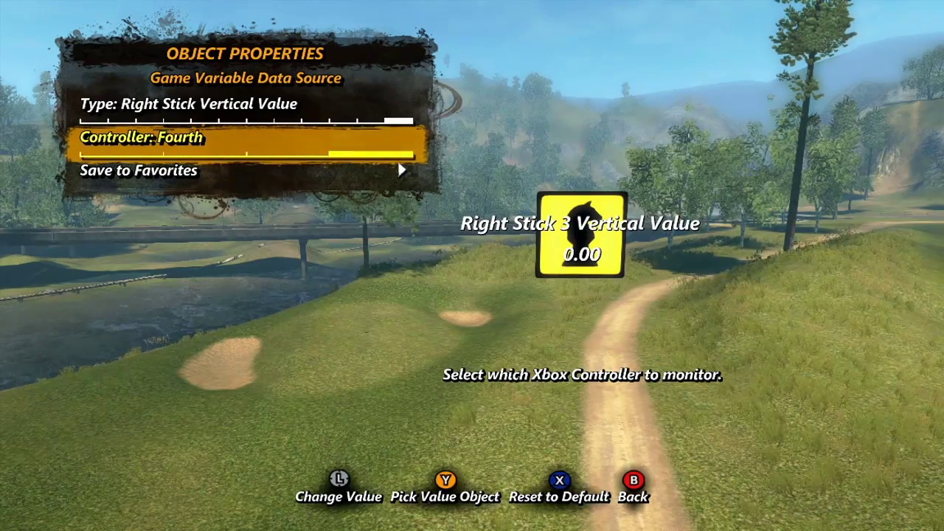
pyautogui.press('Left')
pyautogui.press('Left')
pyautogui.press('Left')
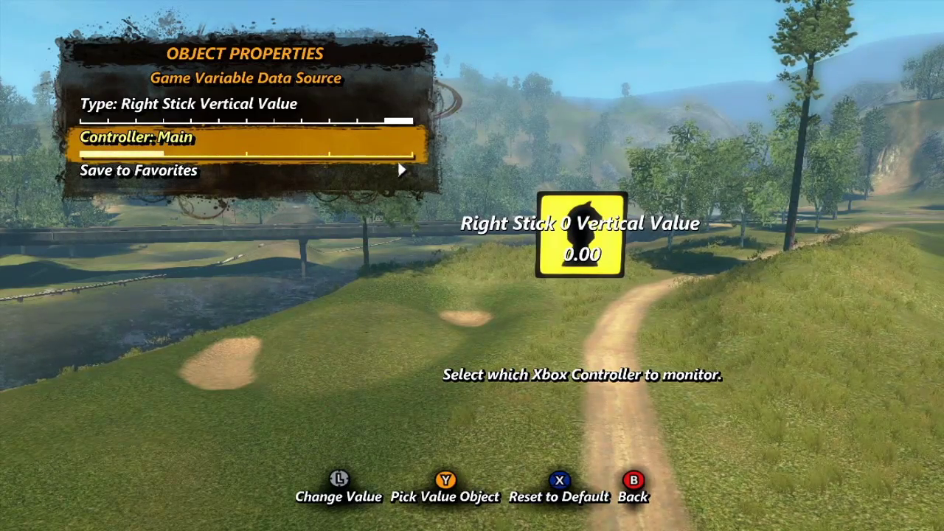
# - Remove the Game Variable Data Source and add an Object Info Data Source
pyautogui.press('Escape')
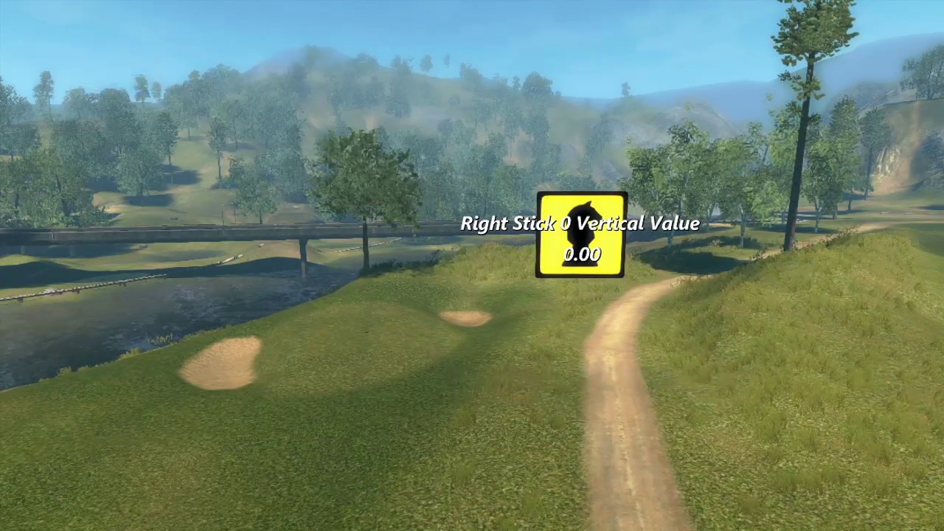
pyautogui.press('Escape')
pyautogui.press('y')
pyautogui.press('Down')
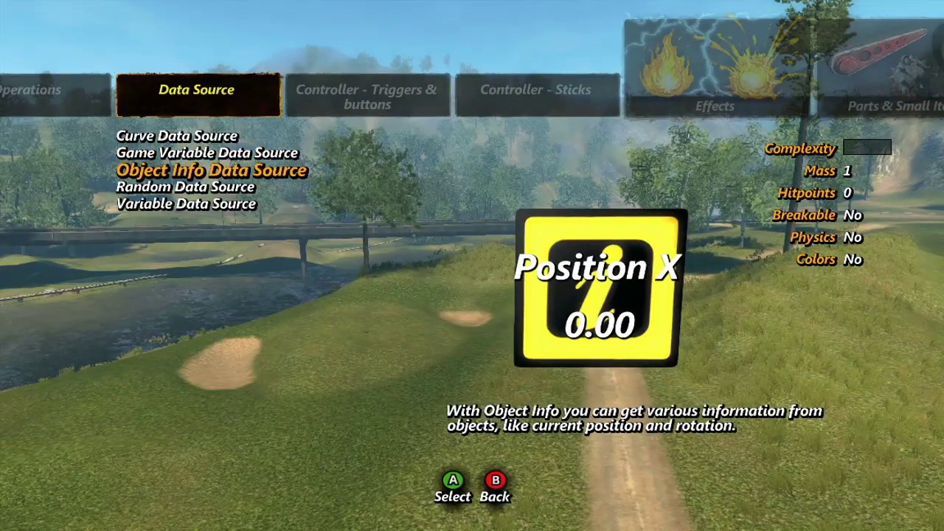
pyautogui.press('Return')
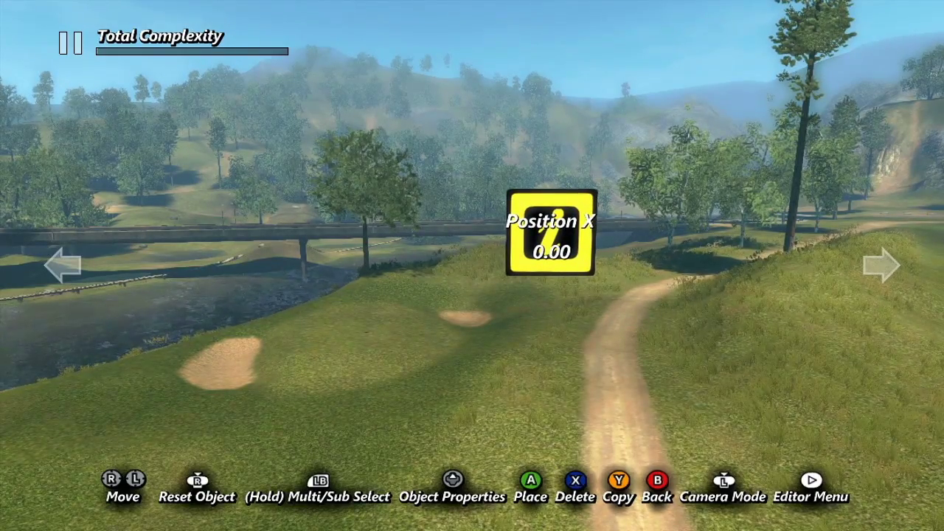
# - Open the Object Info Data Source's properties and try its Select Object option without picking a target
pyautogui.press('Up')
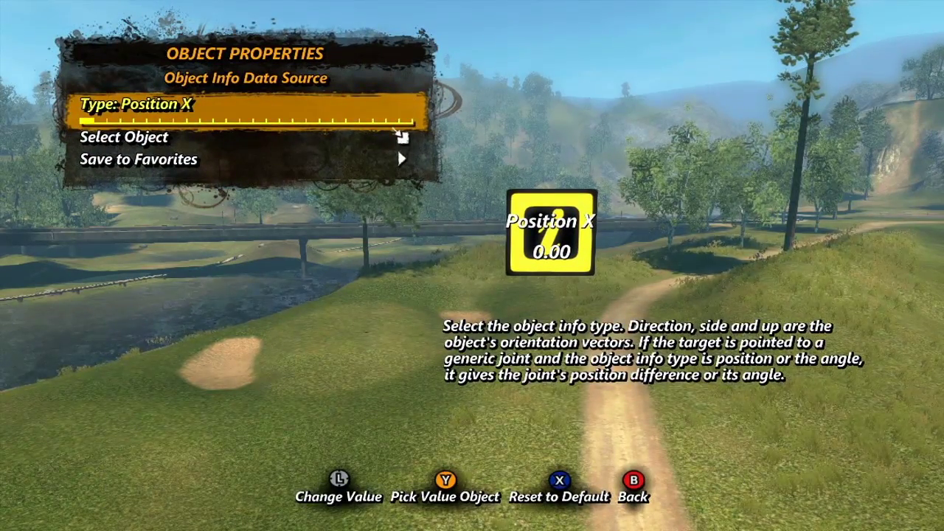
pyautogui.press('Down')
pyautogui.press('Return')
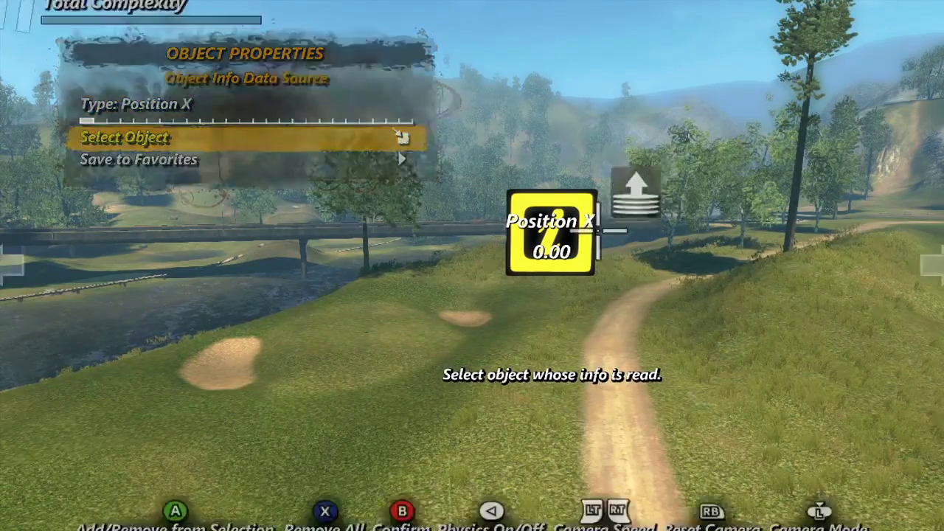
pyautogui.press('Escape')
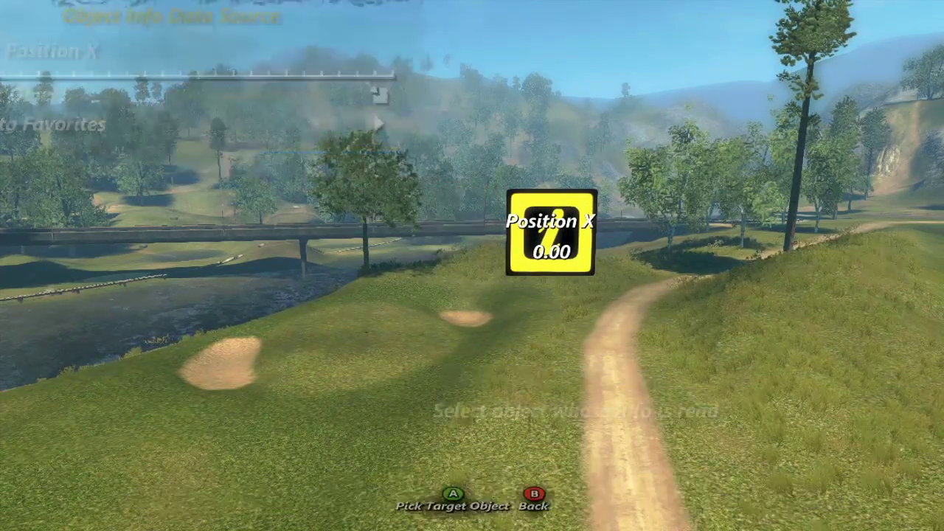
pyautogui.press('Up')
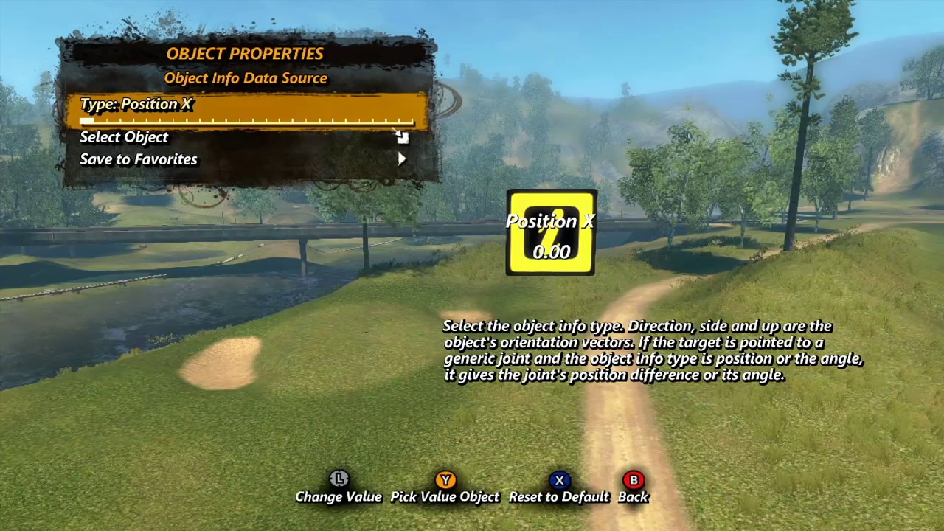
# - Go through the Object Info Data Source's types from Position X to Up Z
pyautogui.press('Right')
pyautogui.press('Right')
pyautogui.press('Right')
pyautogui.press('Right')
pyautogui.press('Right')
pyautogui.press('Right')
pyautogui.press('Right')
pyautogui.press('Right')
pyautogui.press('Right')
pyautogui.press('Right')
pyautogui.press('Right')
pyautogui.press('Right')
pyautogui.press('Right')
pyautogui.press('Right')
pyautogui.press('Right')
pyautogui.press('Left')
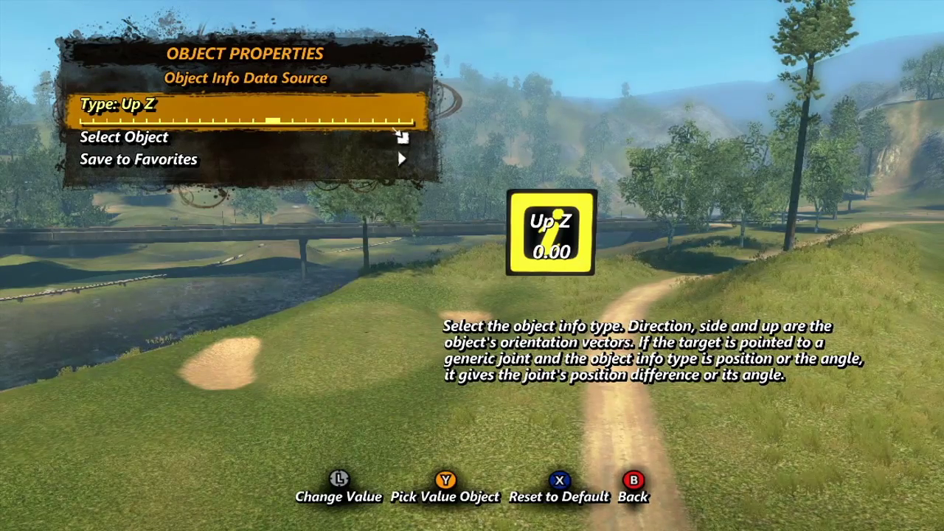
# - Go through the remaining force, hitpoint, velocity and speed types and set the type to Driving line position
pyautogui.press('Right')
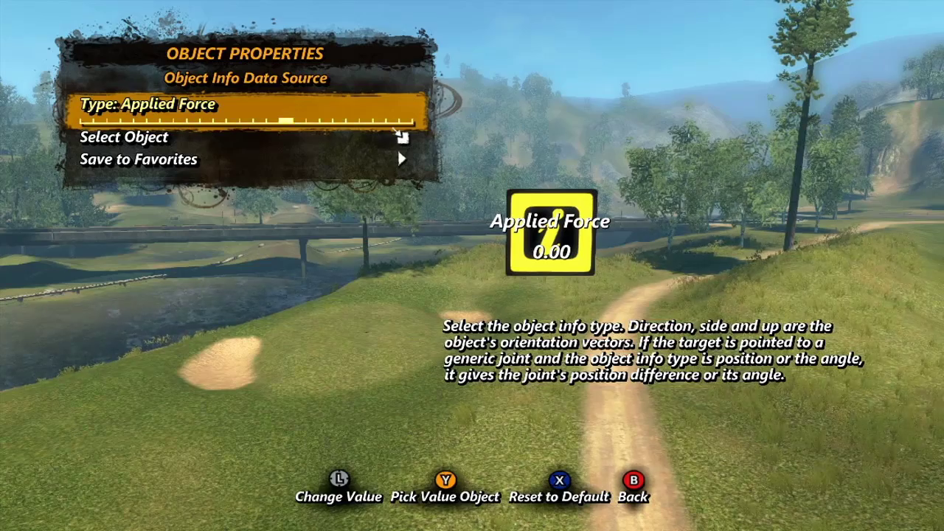
pyautogui.press('Right')
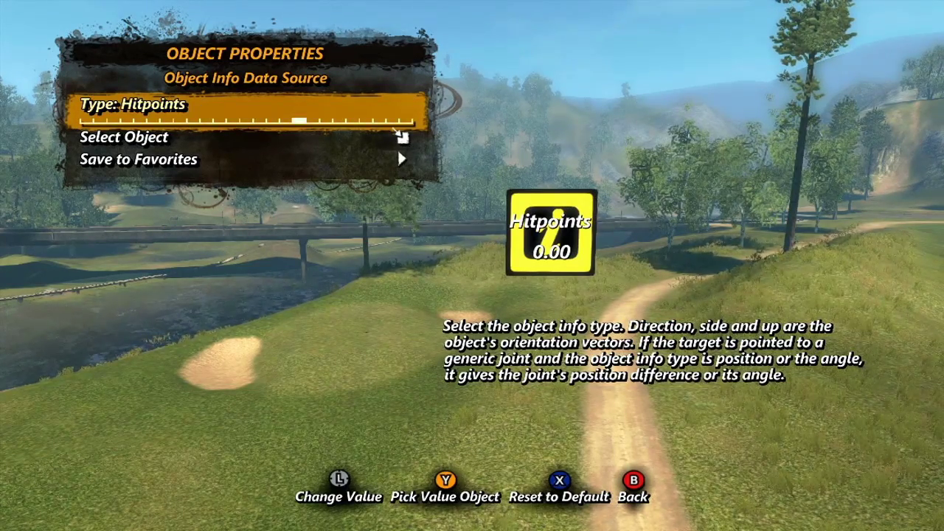
pyautogui.press('Right')
pyautogui.press('Right')
pyautogui.press('Right')
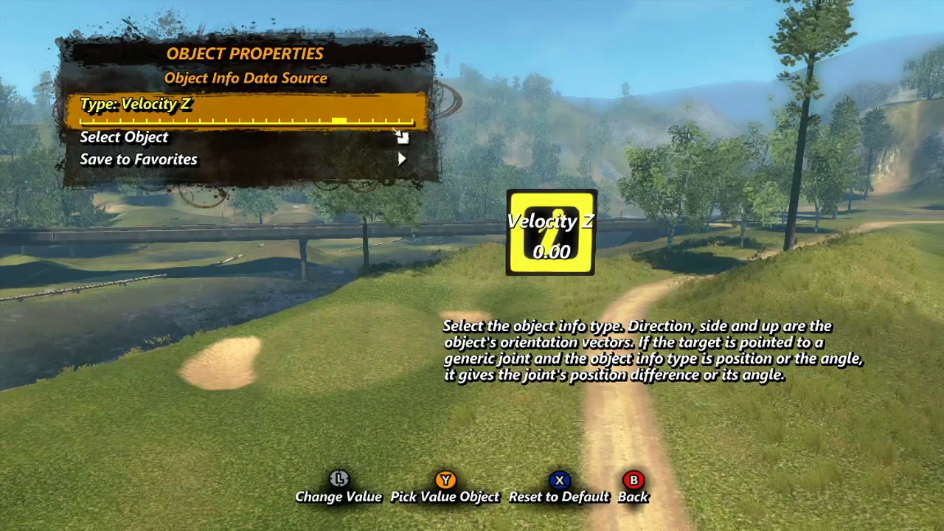
pyautogui.press('Right')
pyautogui.press('Right')
pyautogui.press('Right')
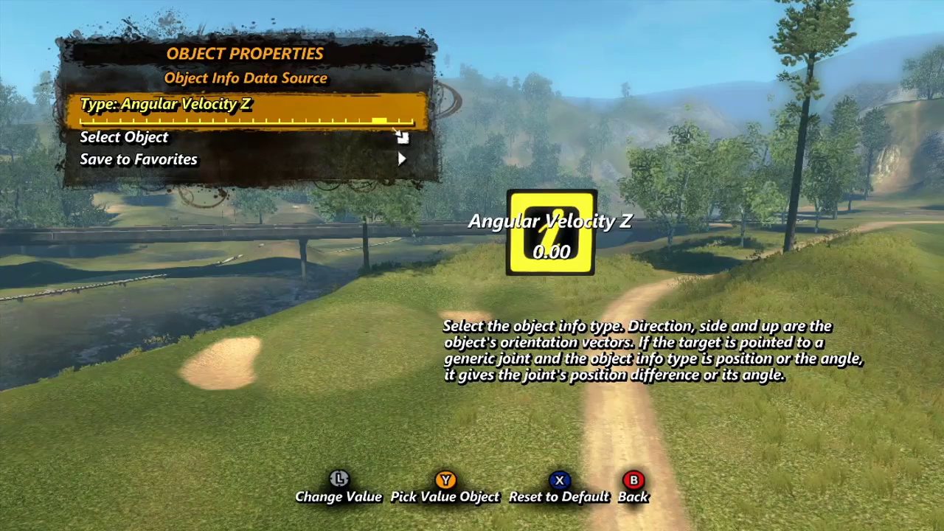
pyautogui.press('Right')
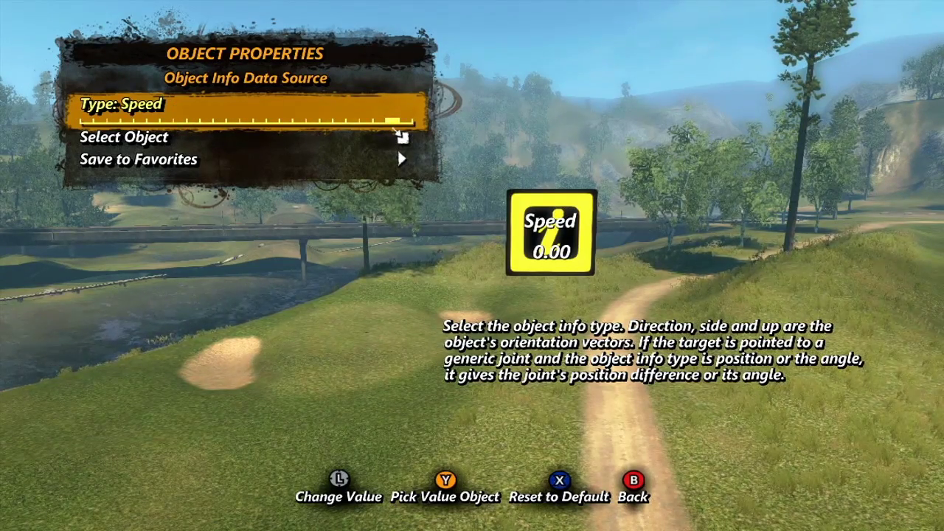
pyautogui.press('Right')
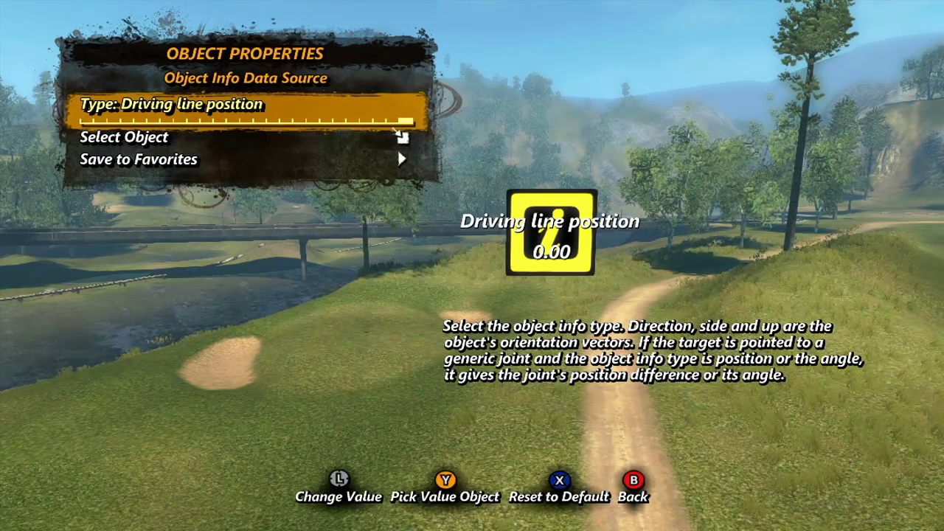
# - Remove the Object Info Data Source, add a Random Data Source and position it above the dirt trail
pyautogui.press('Escape')
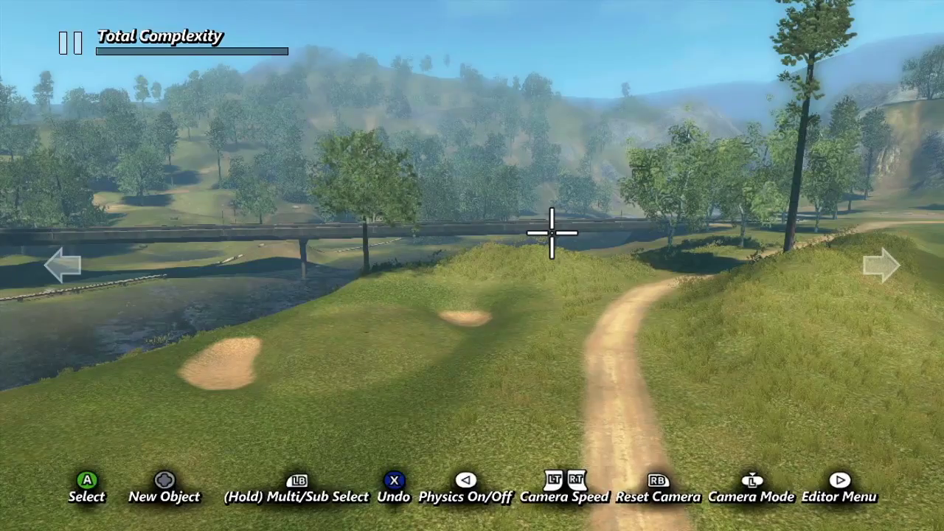
pyautogui.press('Down')
pyautogui.press('Down')
pyautogui.press('Return')
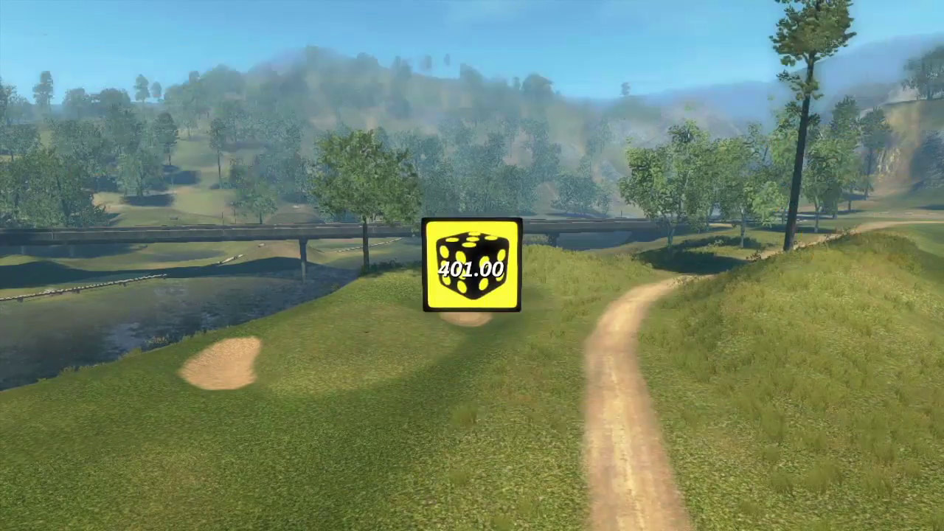
pyautogui.press('Right')
pyautogui.press('Up')
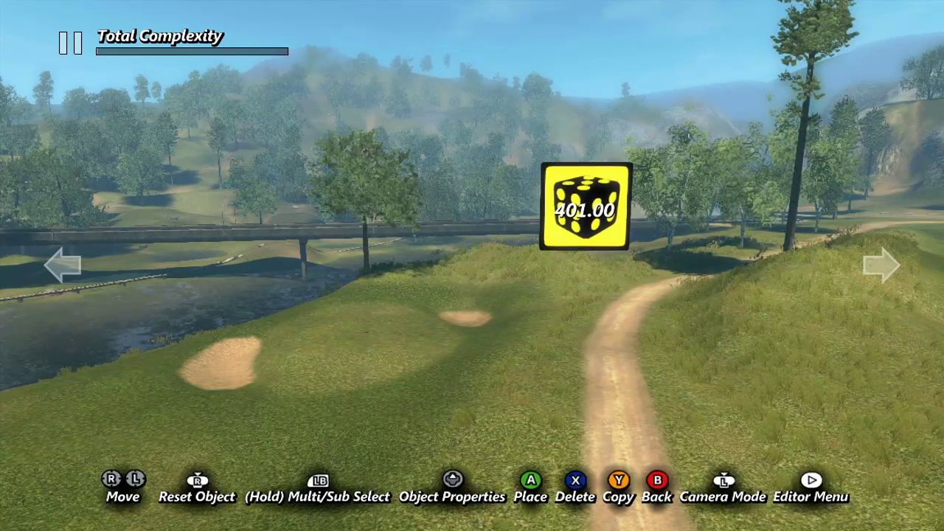
pyautogui.press('Right')
pyautogui.press('Down')
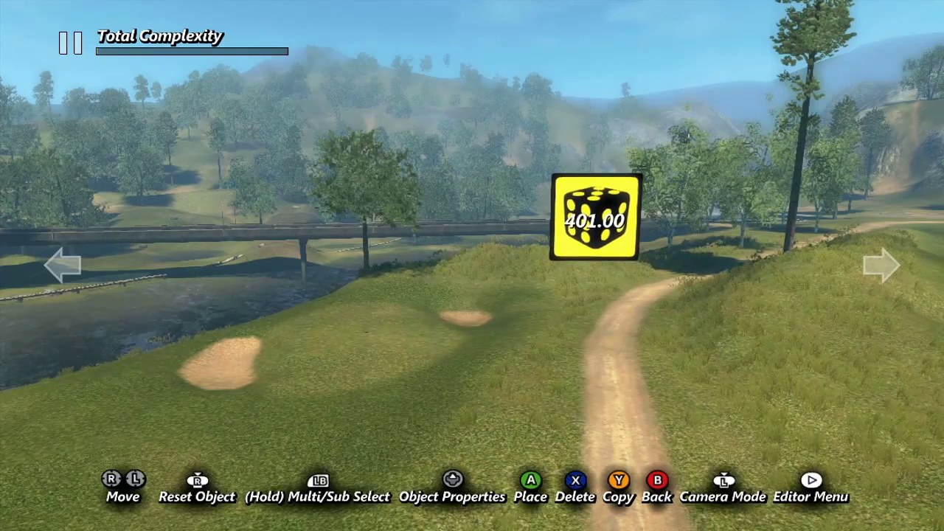
# - Open the Random Data Source's properties and examine its Seed, Min, Max and Interval settings
pyautogui.press('Up')
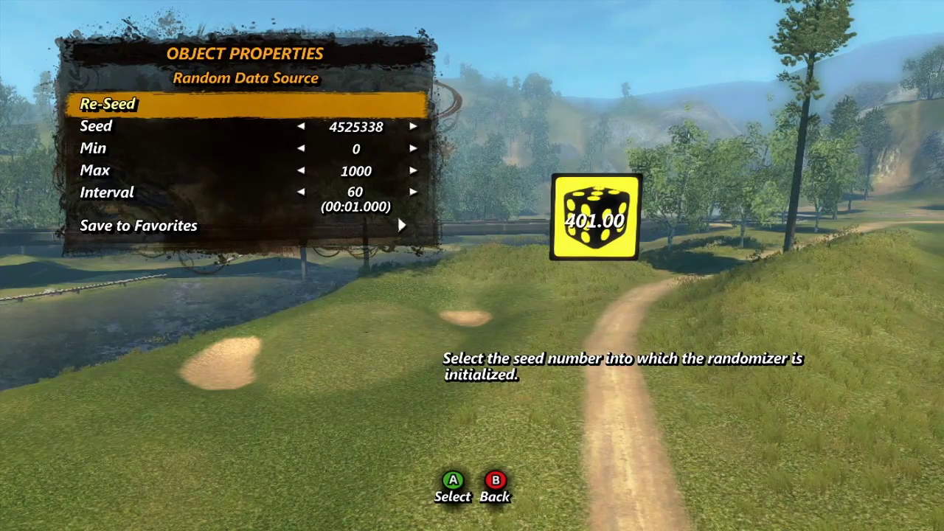
pyautogui.press('Down')
pyautogui.press('Down')
pyautogui.press('Down')
pyautogui.press('Up')
pyautogui.press('Down')
pyautogui.press('Up')
pyautogui.press('Down')
pyautogui.press('Down')
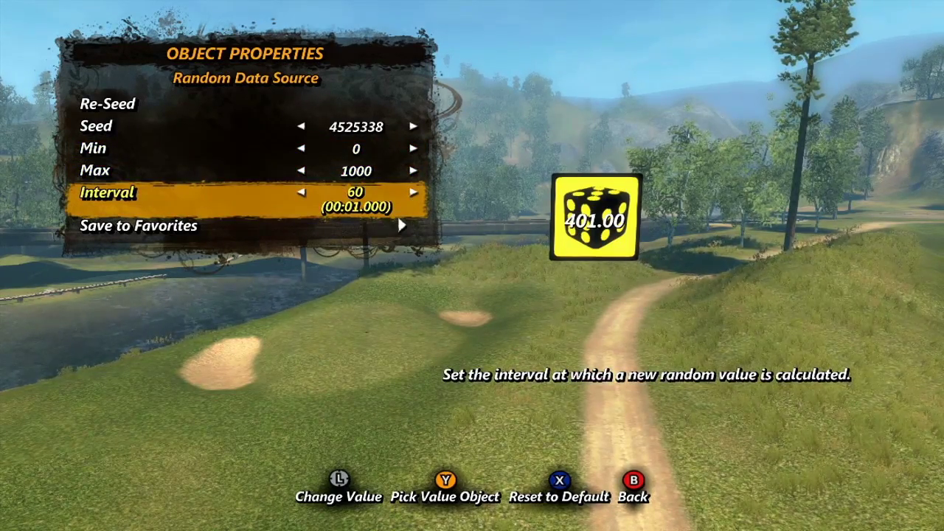
# - Re-seed the Random Data Source and go to its Seed setting
pyautogui.press('Up')
pyautogui.press('Up')
pyautogui.press('Up')
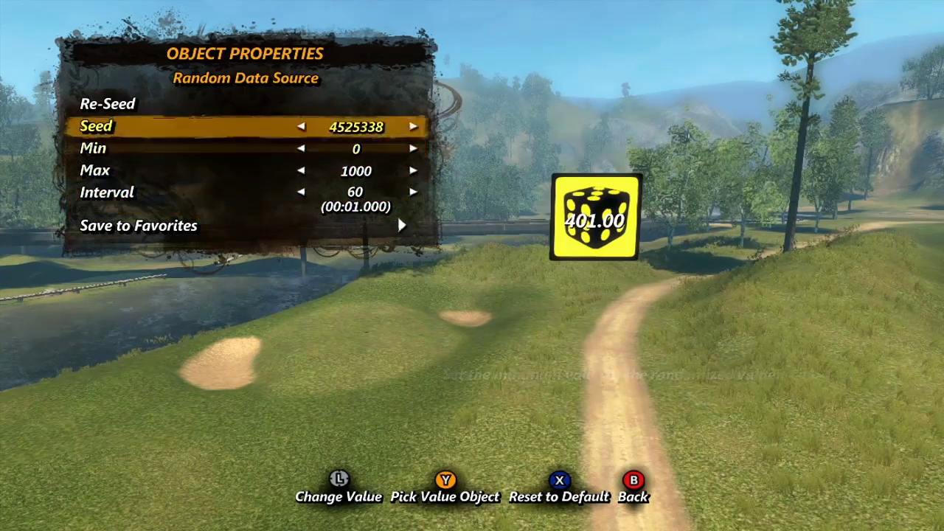
pyautogui.press('Up')
pyautogui.press('Return')
pyautogui.press('Down')
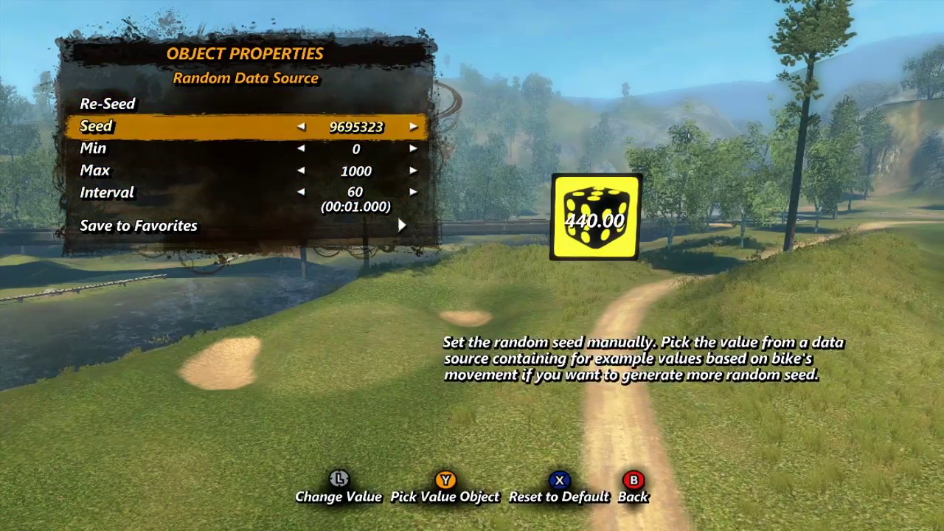
# - Set the Random Data Source's Seed to 10271973 and go through its Min and Max settings
pyautogui.press('Right')
pyautogui.press('Right')
pyautogui.press('Right')
pyautogui.press('Right')
pyautogui.press('Left')
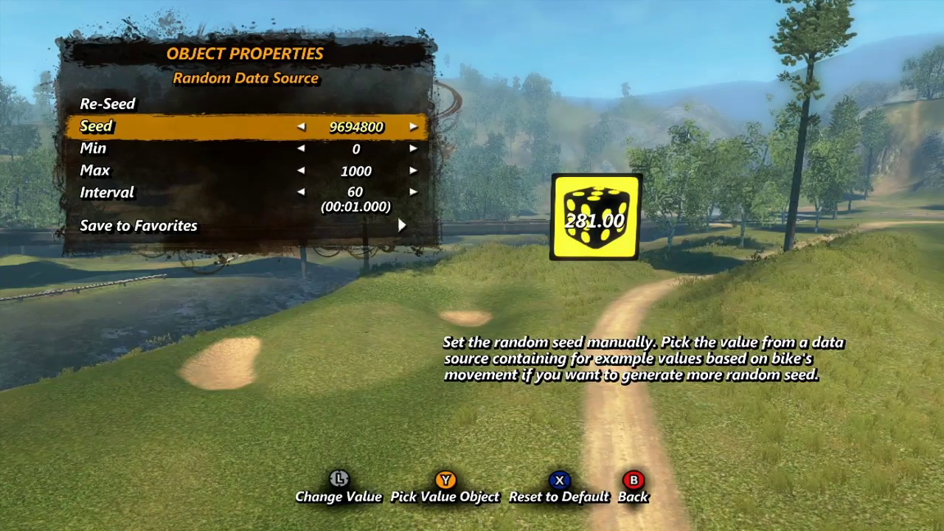
pyautogui.press('Right')
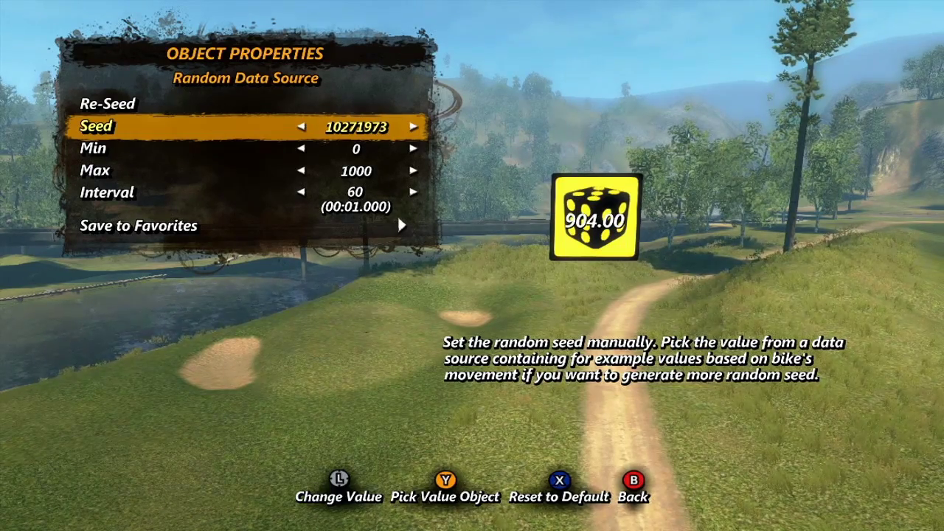
pyautogui.press('Down')
pyautogui.press('Down')
pyautogui.press('Up')
pyautogui.press('Up')
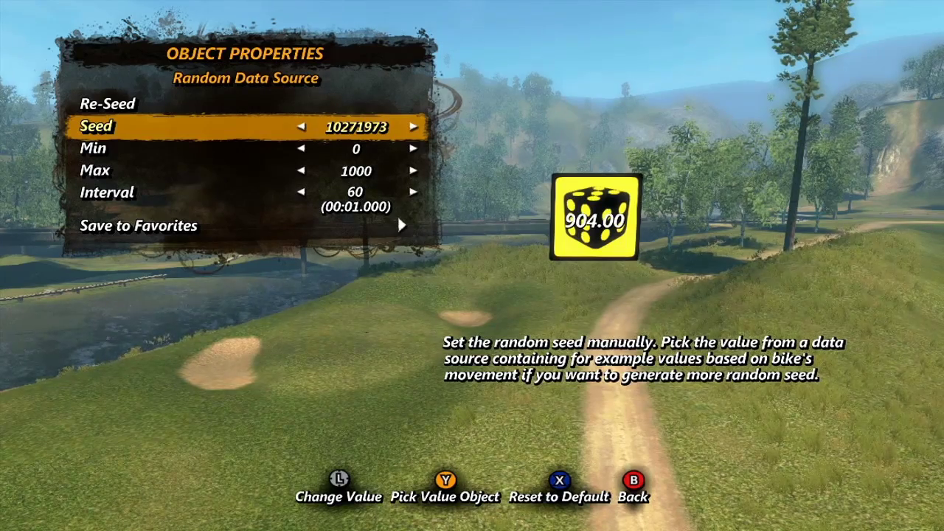
# - Discard the Random Data Source, add a Variable Data Source and position it above the dirt trail
pyautogui.press('Escape')
pyautogui.press('Escape')
pyautogui.press('y')
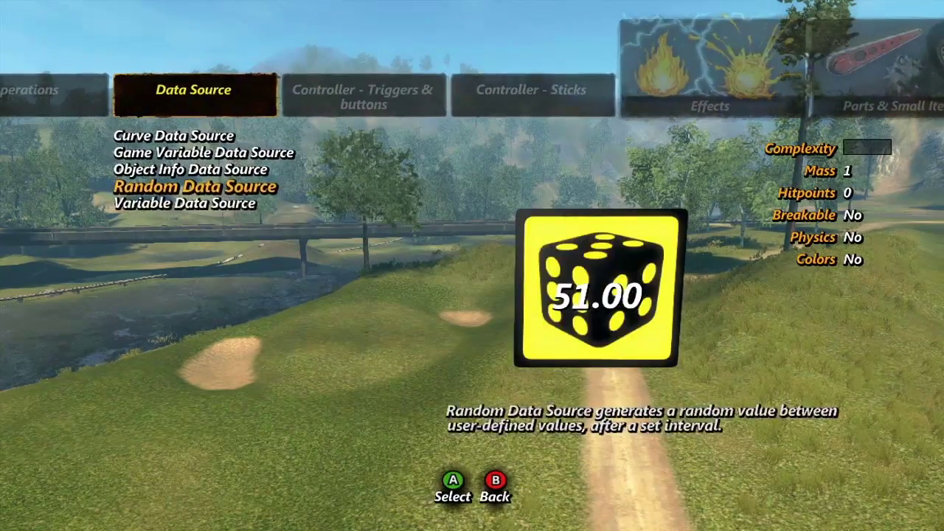
pyautogui.press('Down')
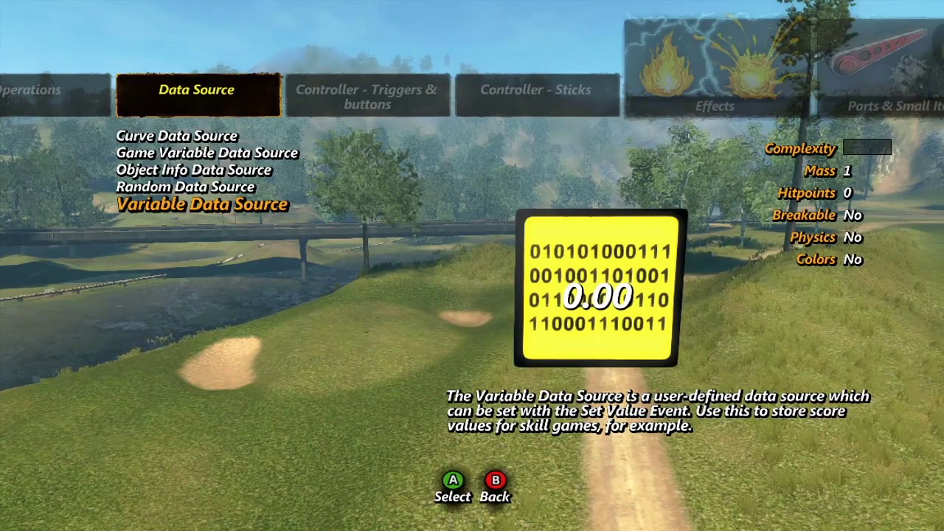
pyautogui.press('Return')
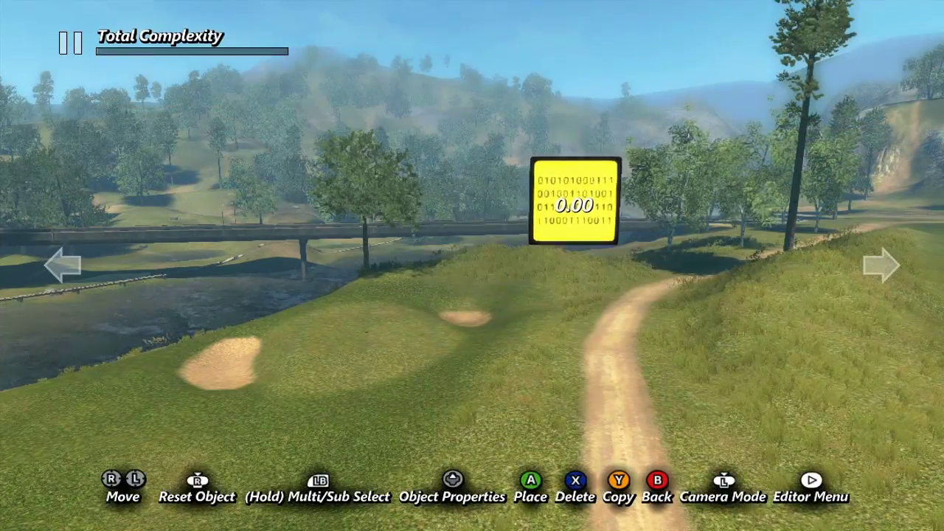
pyautogui.press('Right')
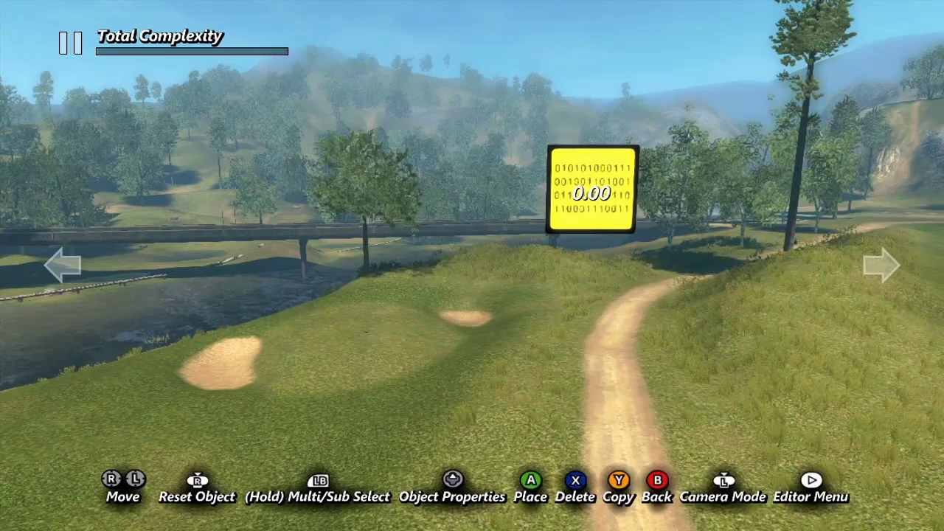
# - Open the Variable Data Source's properties and set its starting Value to 30
pyautogui.press('Up')
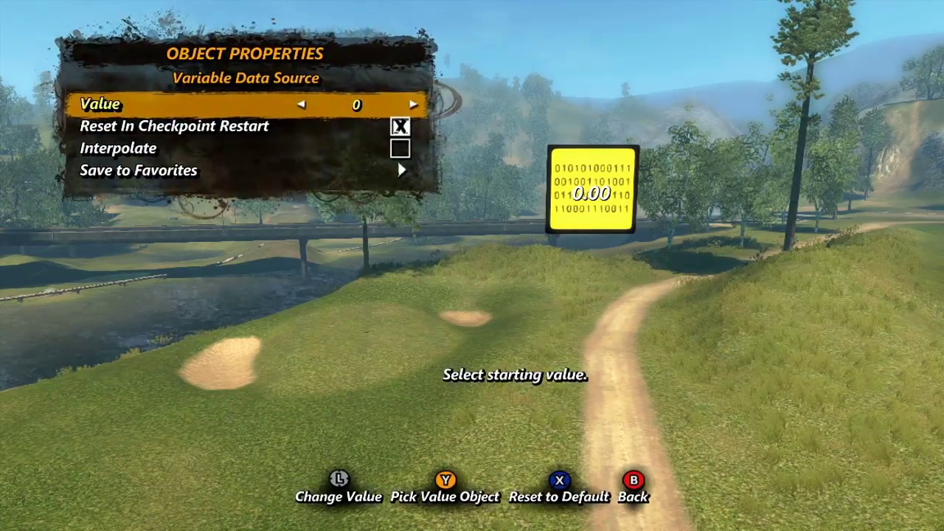
pyautogui.press('Right')
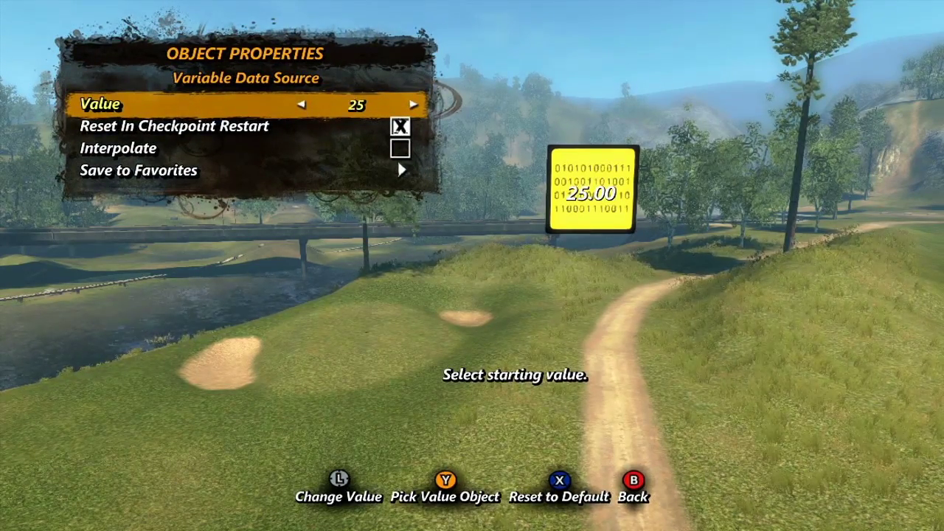
pyautogui.press('Left')
pyautogui.press('Right')
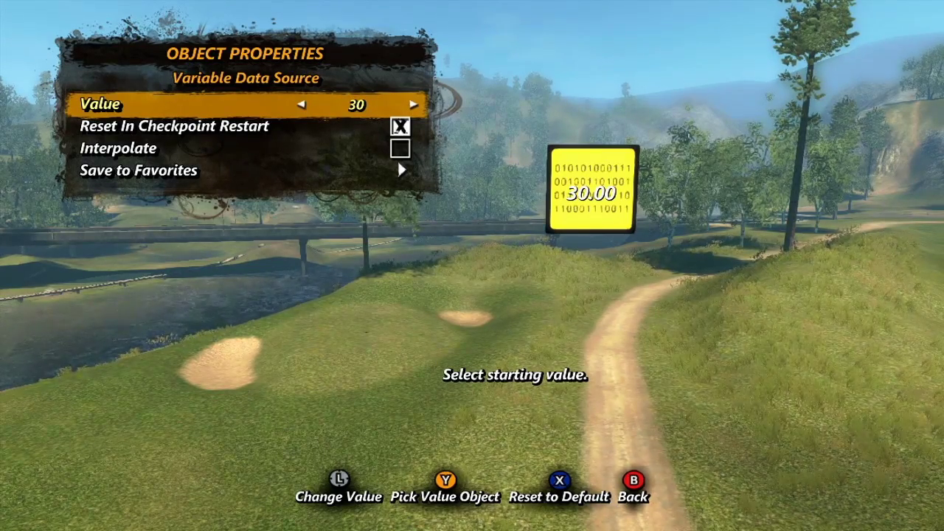
# - Turn on Interpolate for the Variable Data Source, view the Linear interpolation type and return it to Exponential
pyautogui.press('Down')
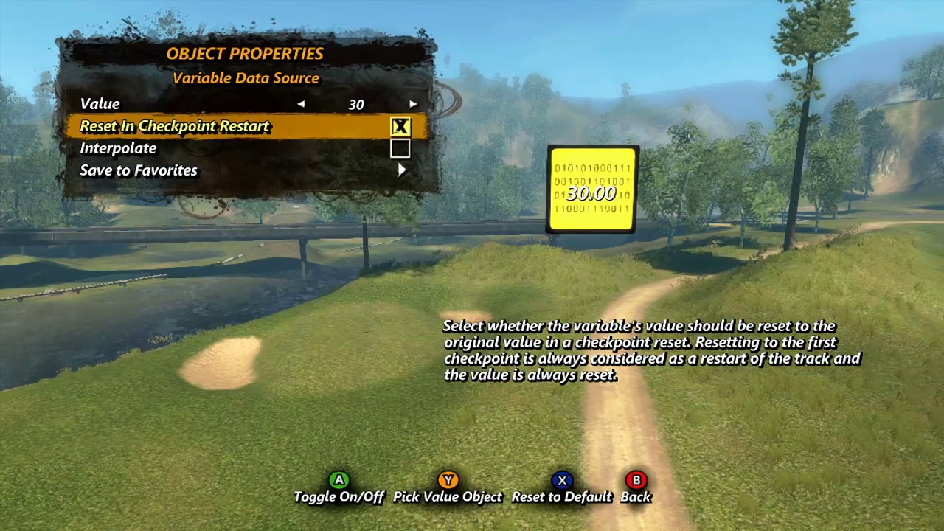
pyautogui.press('Down')
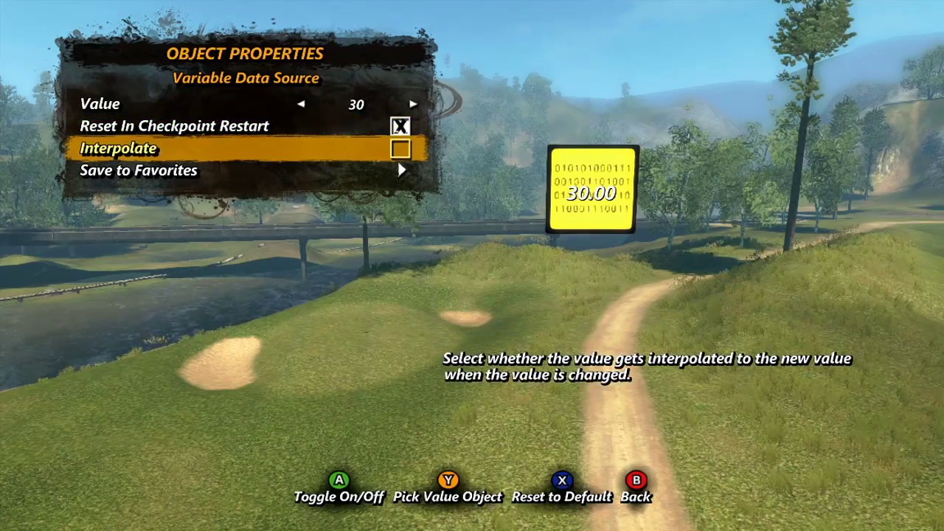
pyautogui.press('Return')
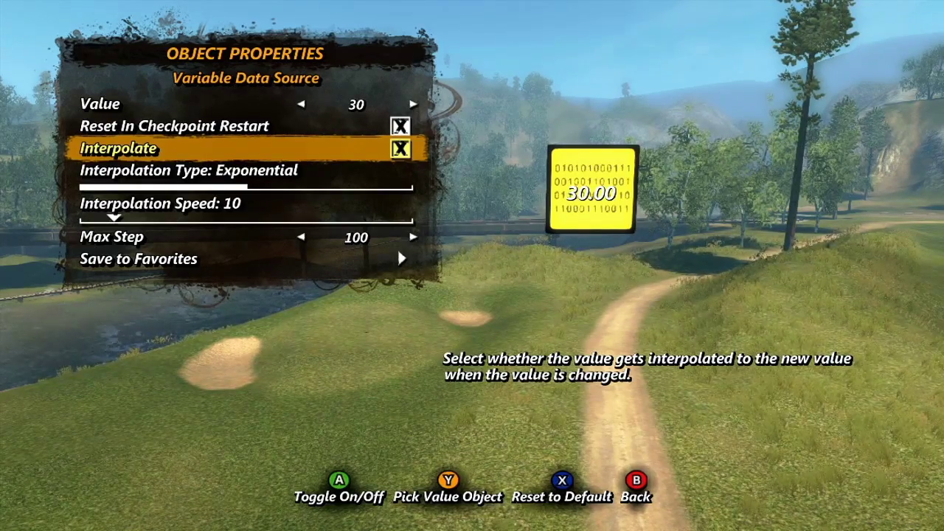
pyautogui.press('Down')
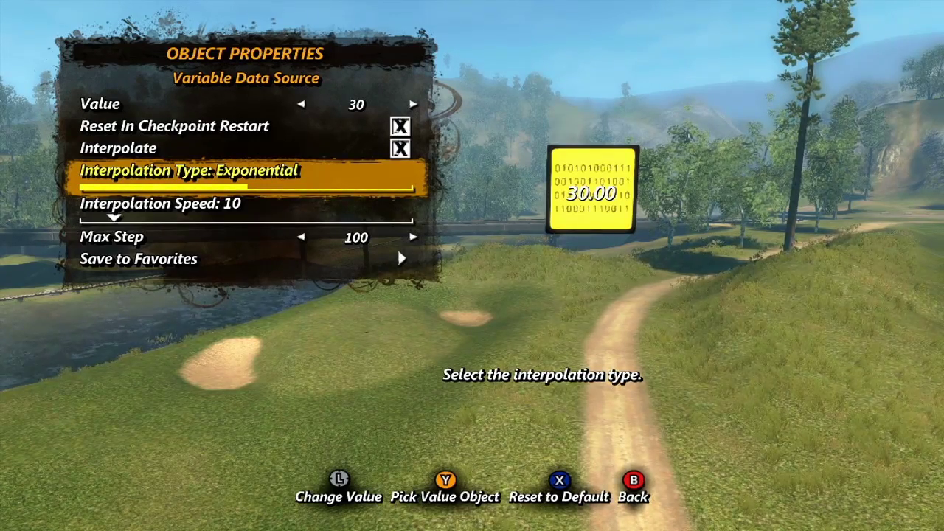
pyautogui.press('Left')
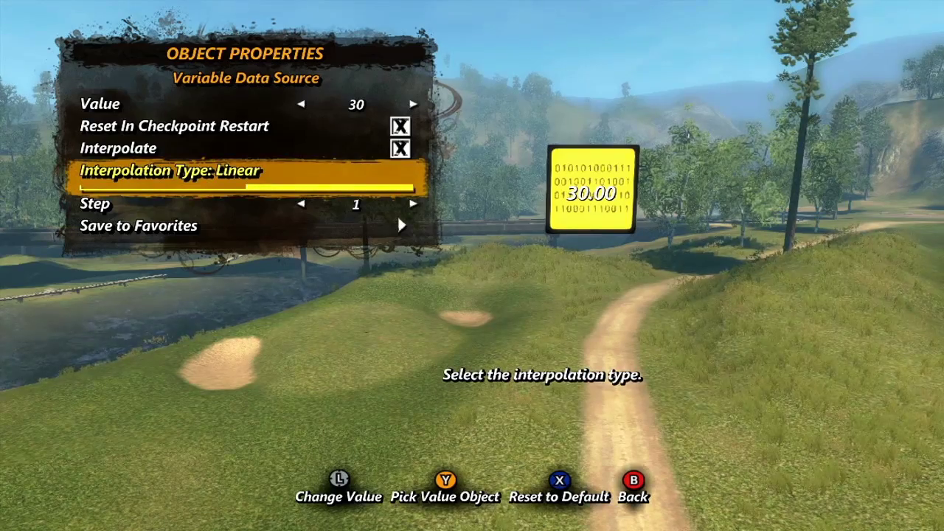
pyautogui.press('Right')
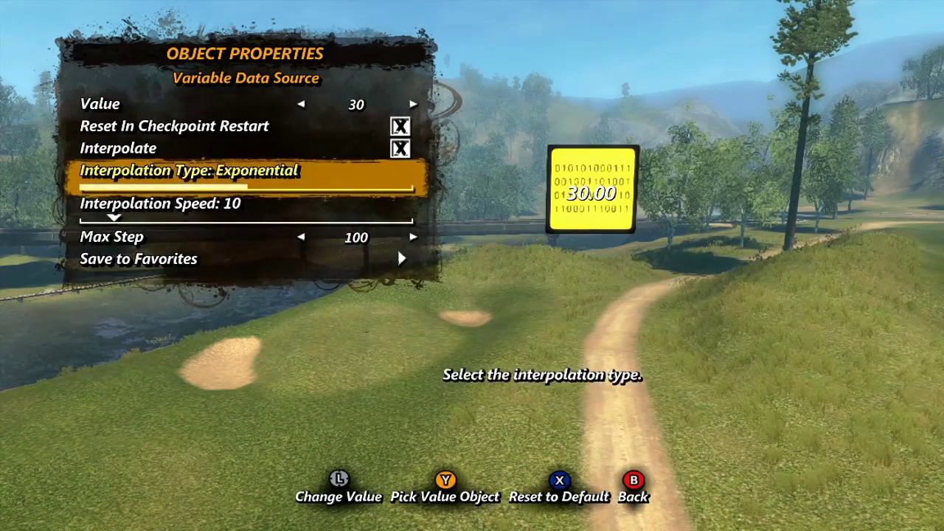
# - Set the Variable Data Source's Interpolation Speed to 17 and Max Step to 1, and close its properties
pyautogui.press('Down')
pyautogui.press('Right')
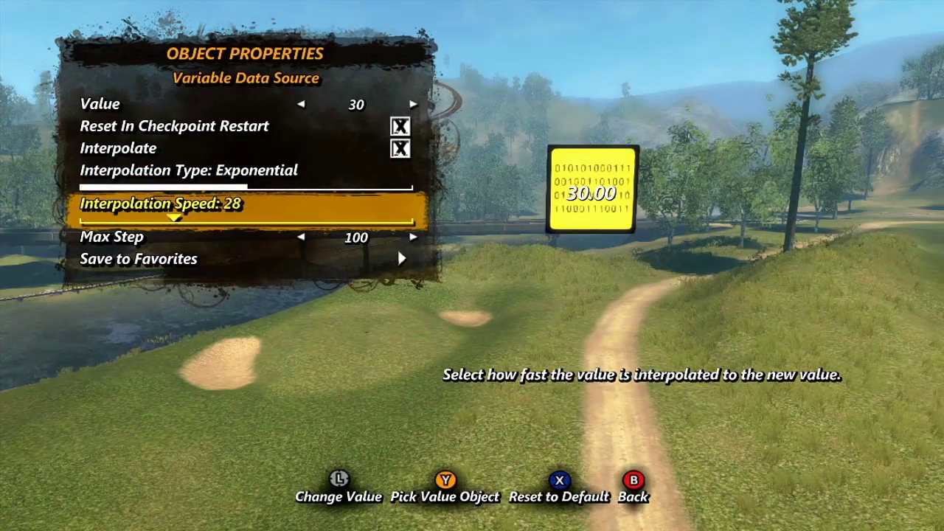
pyautogui.press('Left')
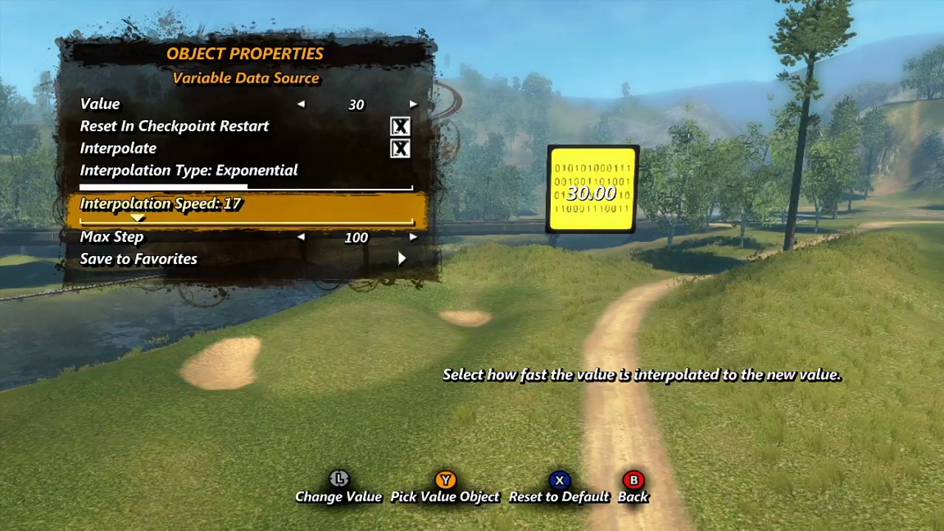
pyautogui.press('Down')
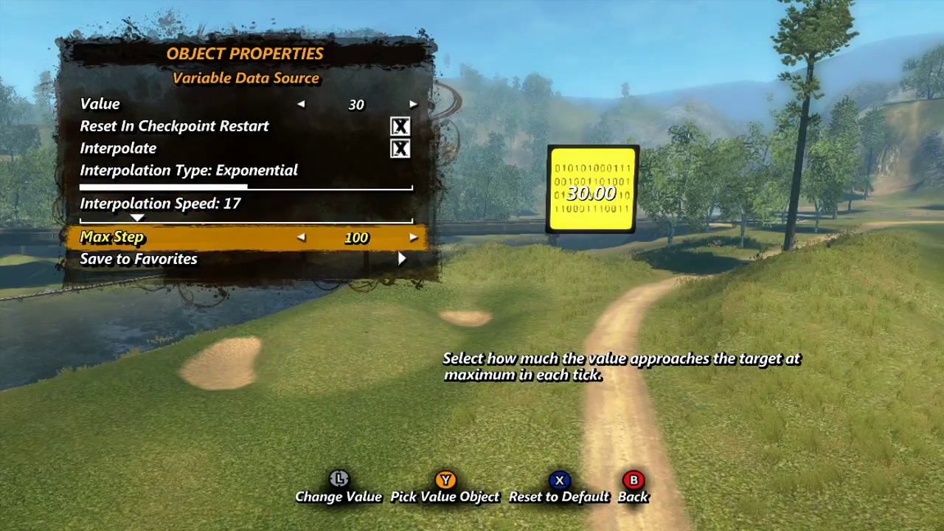
pyautogui.press('Left')
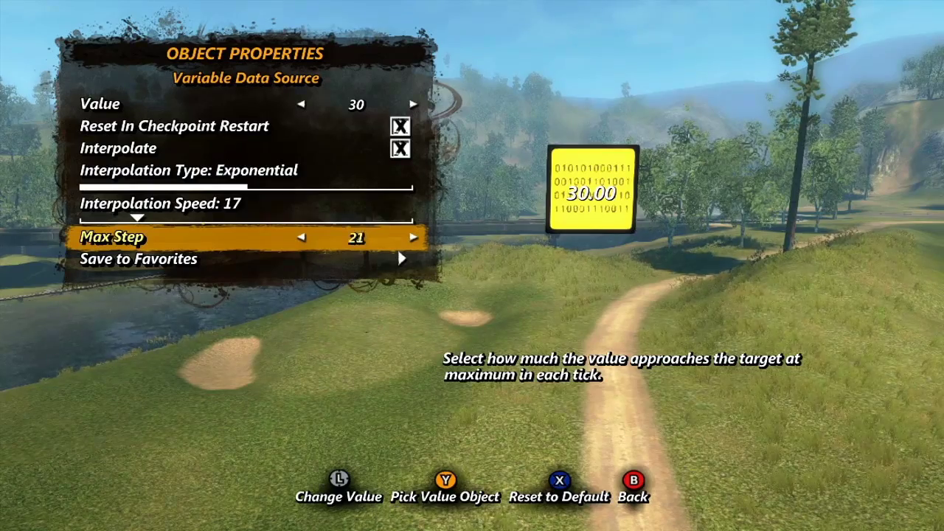
pyautogui.press('Left')
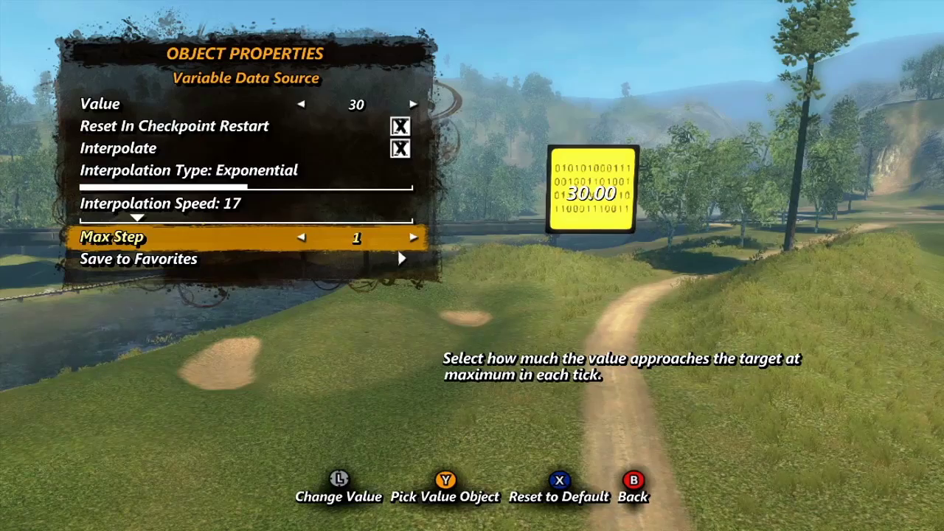
pyautogui.press('Escape')
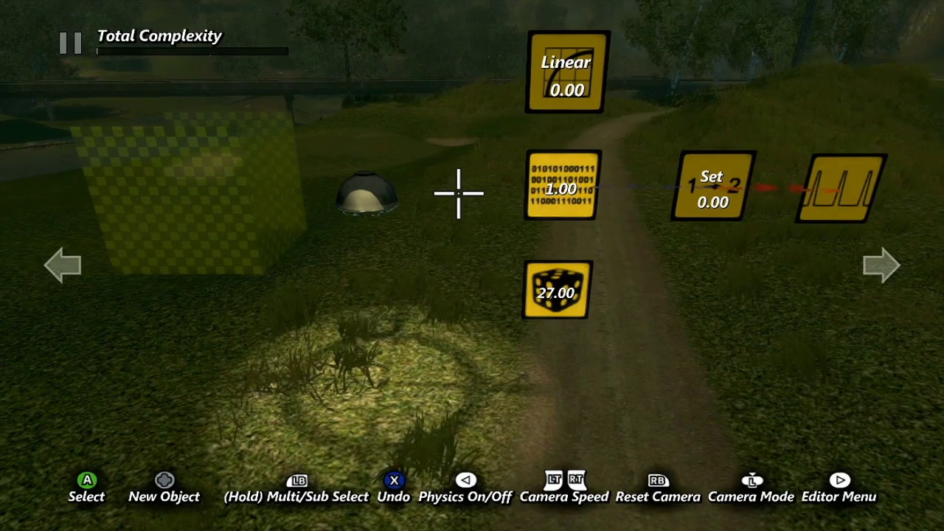
# - Select the Hanging Light beside the area trigger and open its Light Settings
pyautogui.click(369, 193)
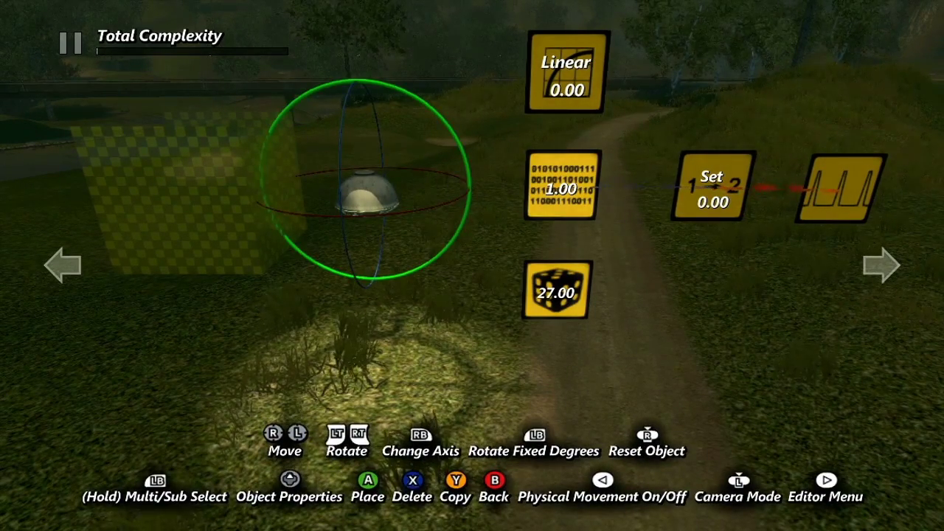
pyautogui.press('Up')
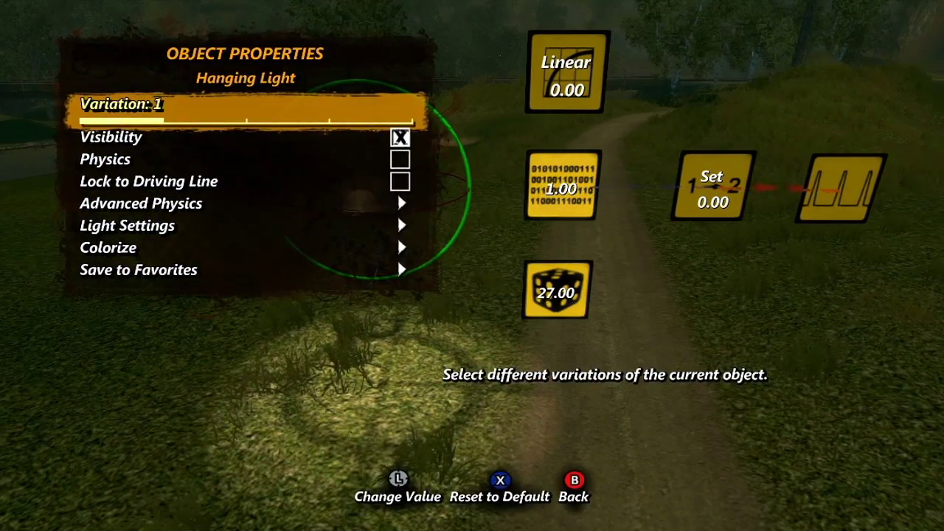
pyautogui.press('Down')
pyautogui.press('Down')
pyautogui.press('Down')
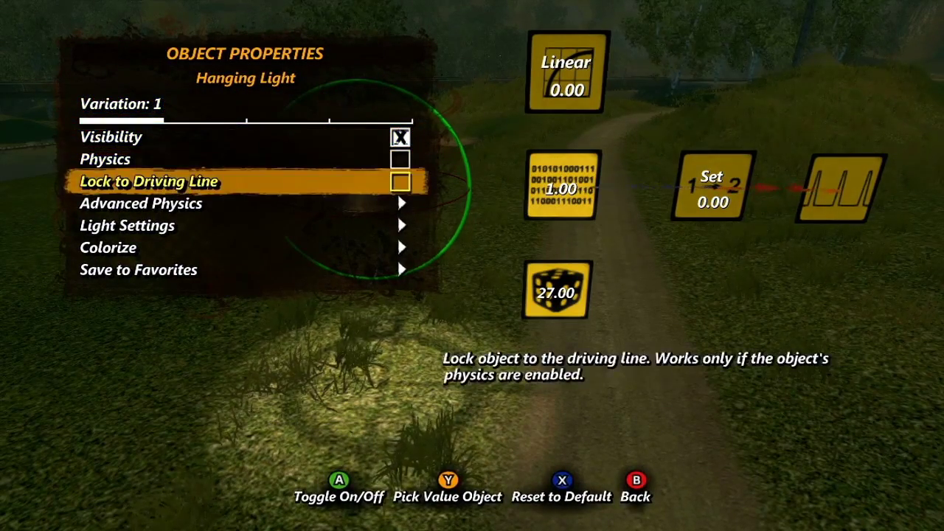
pyautogui.press('Down')
pyautogui.press('Down')
pyautogui.press('Return')
# - Go through the Hanging Light's light settings and link its Light Intensity to the Random Data Source
pyautogui.press('Down')
pyautogui.press('Down')
pyautogui.press('Down')
pyautogui.press('Down')
pyautogui.press('Down')
pyautogui.press('Up')
pyautogui.press('Up')
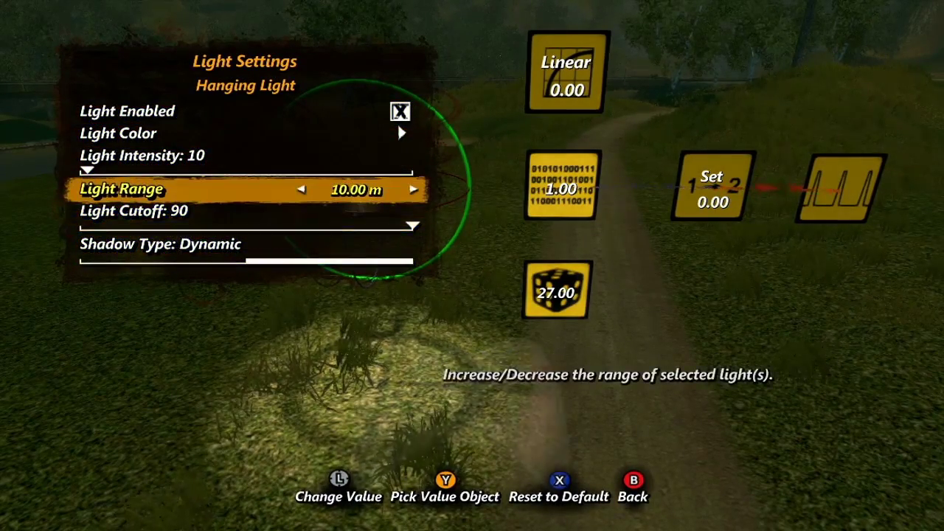
pyautogui.press('Up')
pyautogui.press('y')
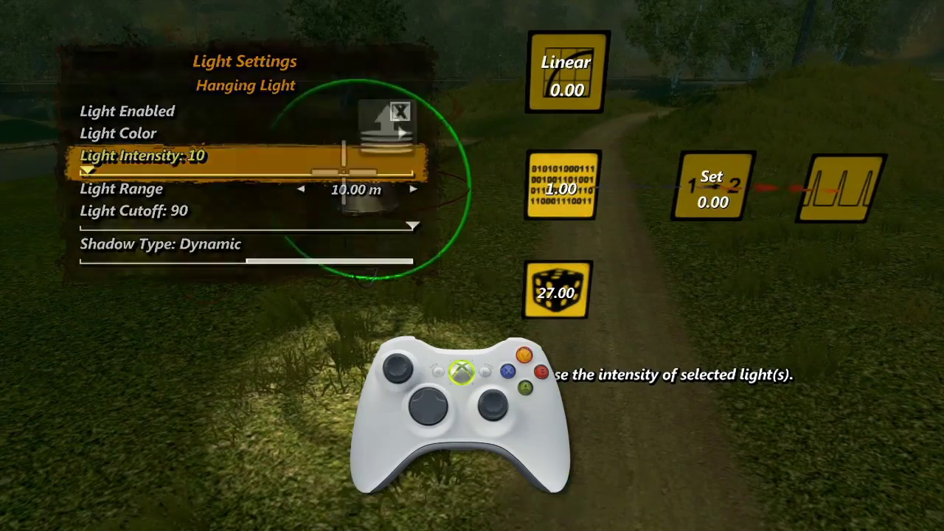
pyautogui.press('a')
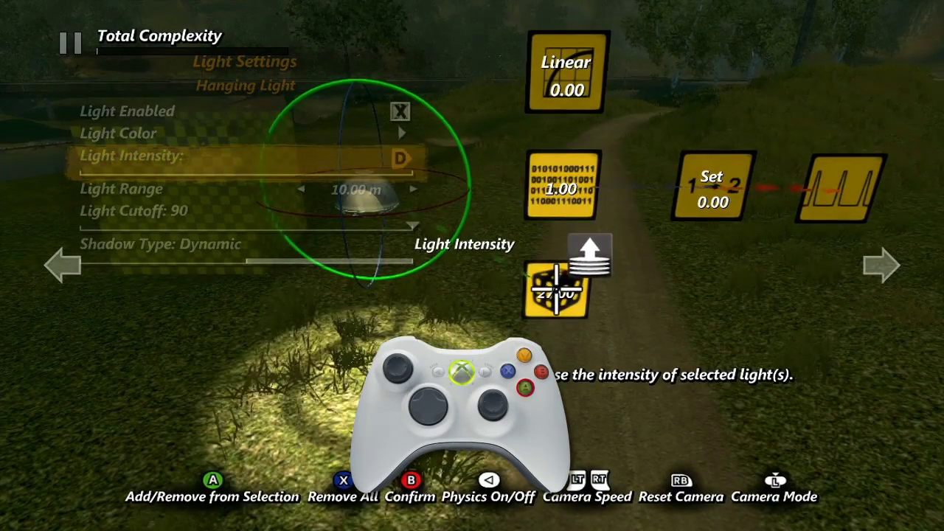
pyautogui.press('b')
pyautogui.press('b')
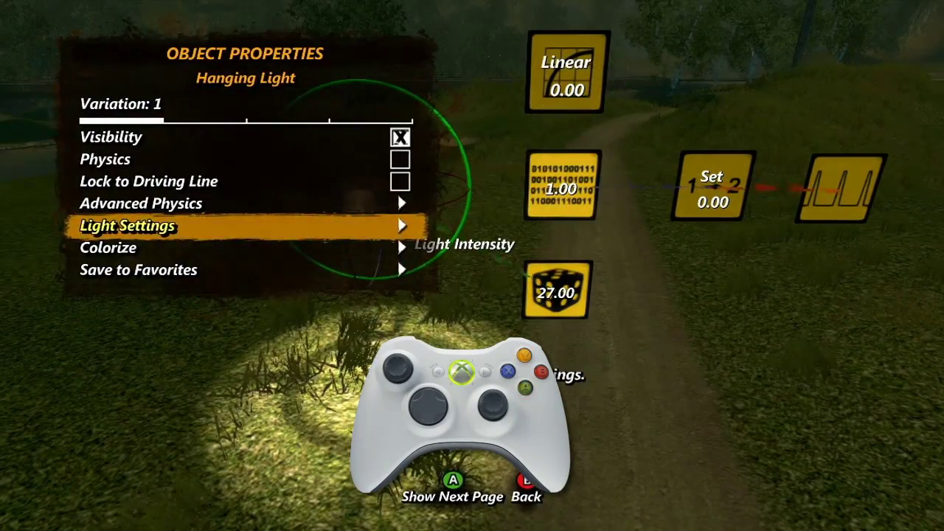
# - Link the Hanging Light's Visibility to the Variable Data Source and close the light's properties
pyautogui.press('Up')
pyautogui.press('Up')
pyautogui.press('Up')
pyautogui.press('Up')
pyautogui.press('y')
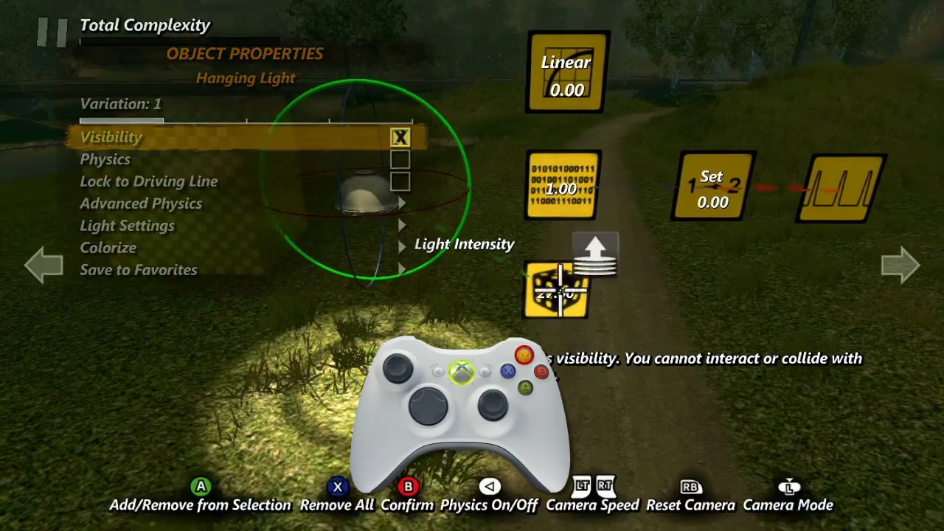
pyautogui.press('a')
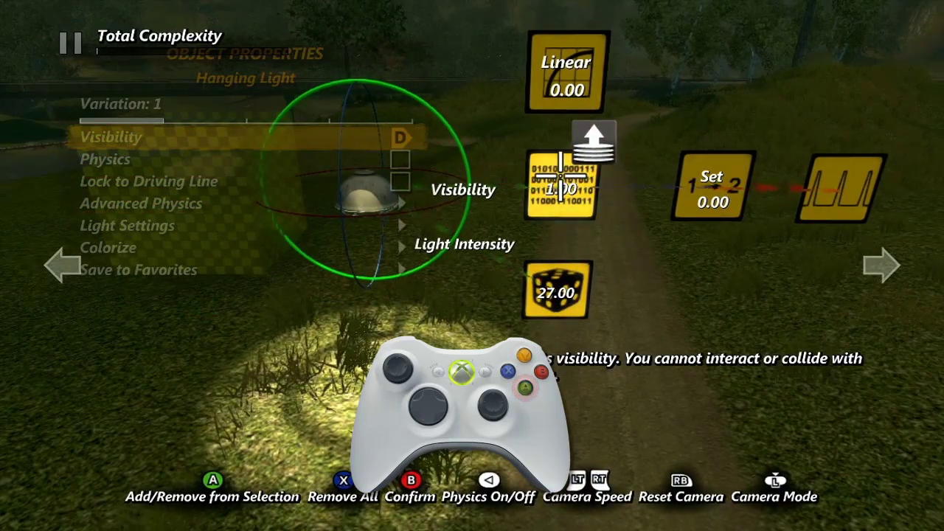
pyautogui.press('b')
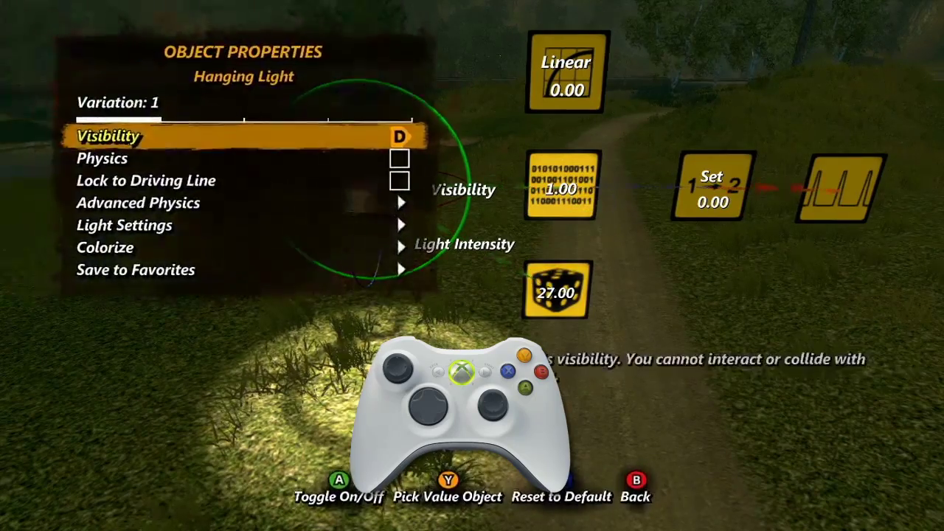
pyautogui.press('b')
# - Open the area trigger's properties and go through its Shape options, returning to Box
pyautogui.press('a')
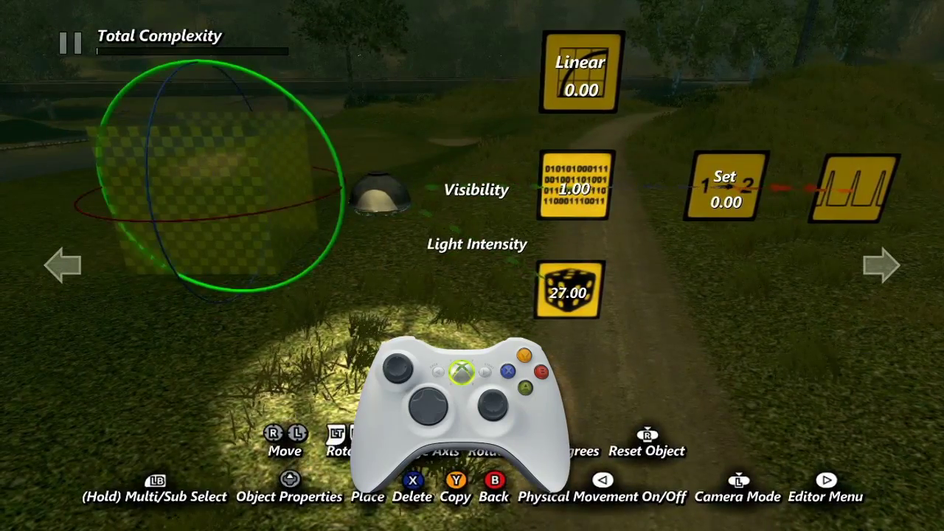
pyautogui.press('Down')
pyautogui.press('Down')
pyautogui.press('Down')
pyautogui.press('Down')
pyautogui.press('Down')
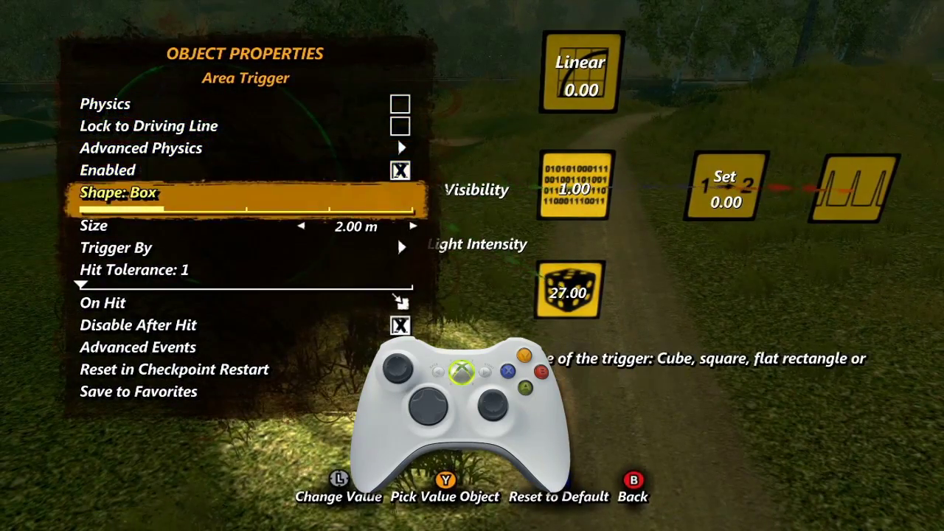
pyautogui.press('Right')
pyautogui.press('Right')
pyautogui.press('Right')
pyautogui.press('Left')
pyautogui.press('Left')
pyautogui.press('Left')
# - Link the area trigger's Shape to the Linear Curve Data Source and close the trigger's properties
pyautogui.press('Escape')
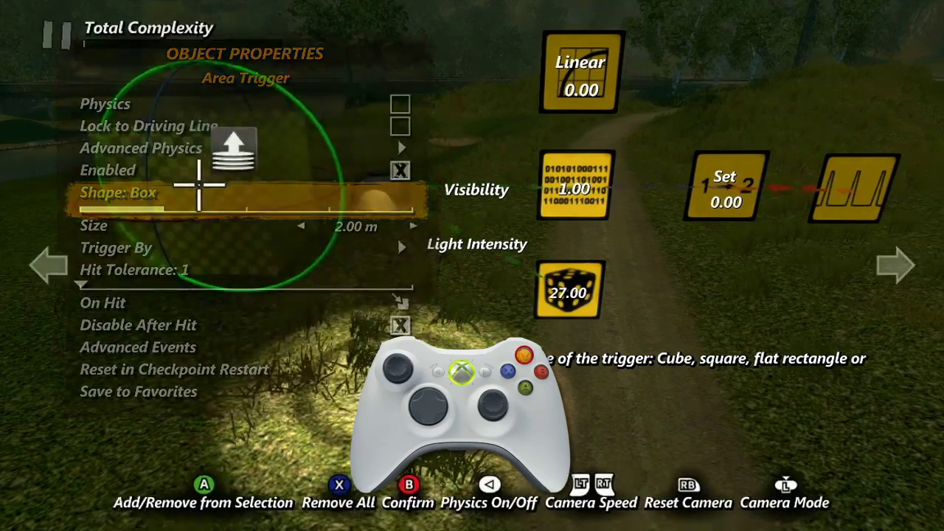
pyautogui.click(573, 100)
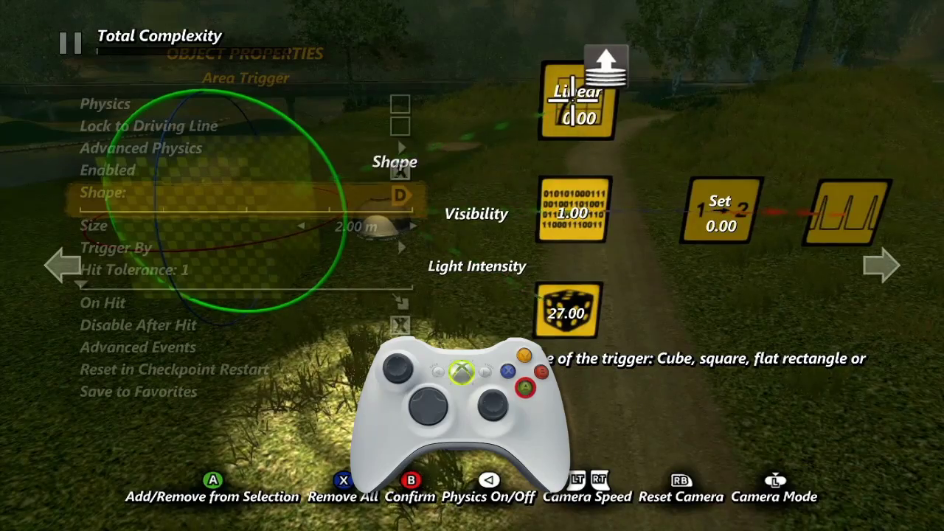
pyautogui.press('Escape')
pyautogui.press('Escape')
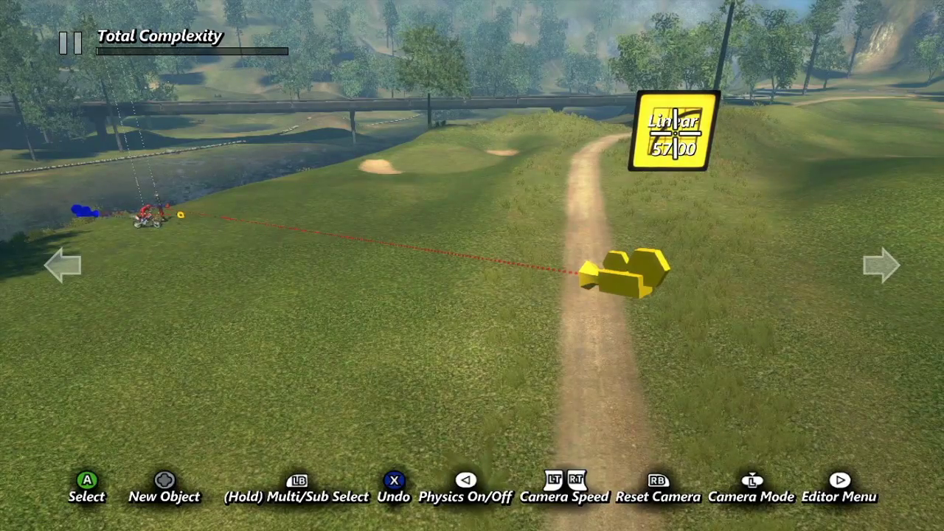
# - Go through the Start, End and Duration settings of the Curve Data Source above the camera and close its properties
pyautogui.click(675, 133)
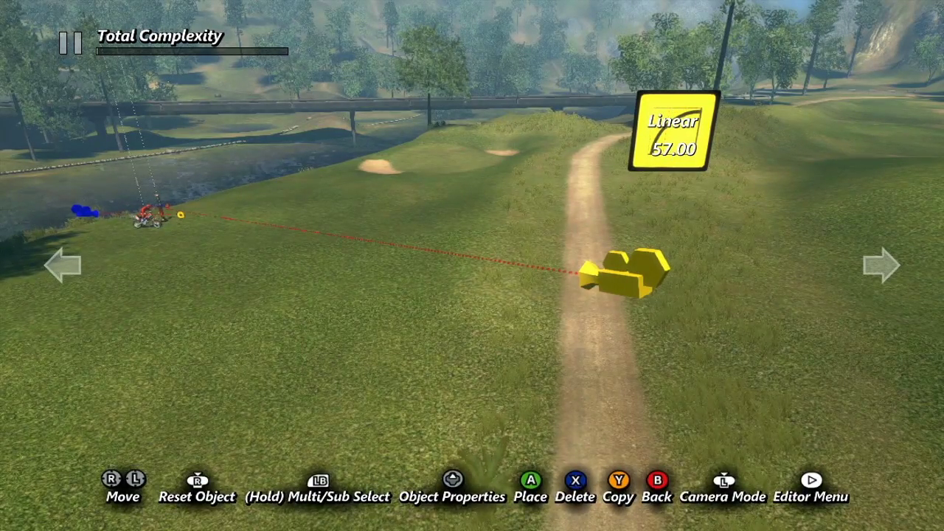
pyautogui.press('Up')
pyautogui.press('Down')
pyautogui.press('Down')
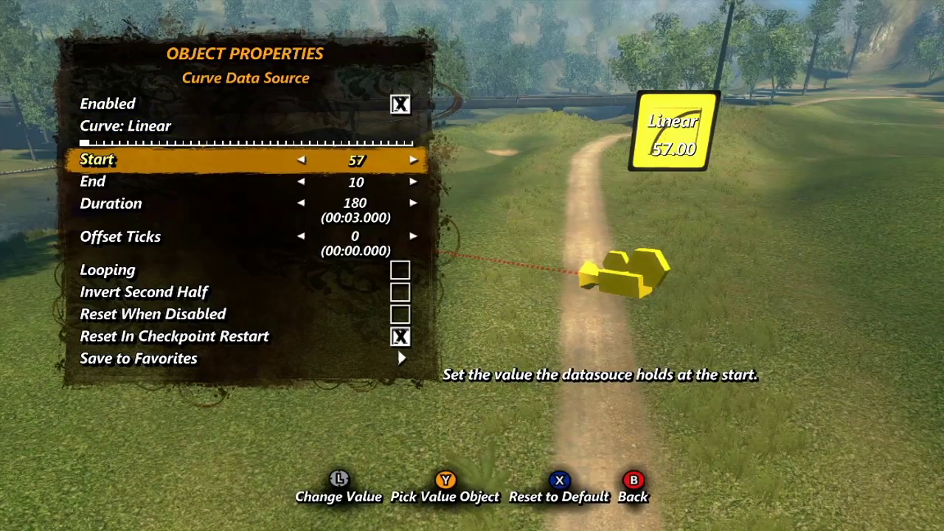
pyautogui.press('Down')
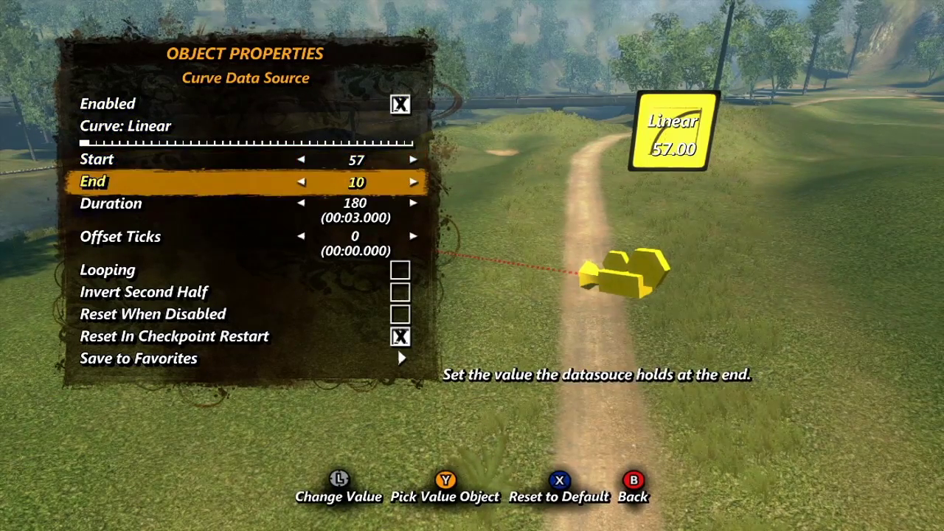
pyautogui.press('Down')
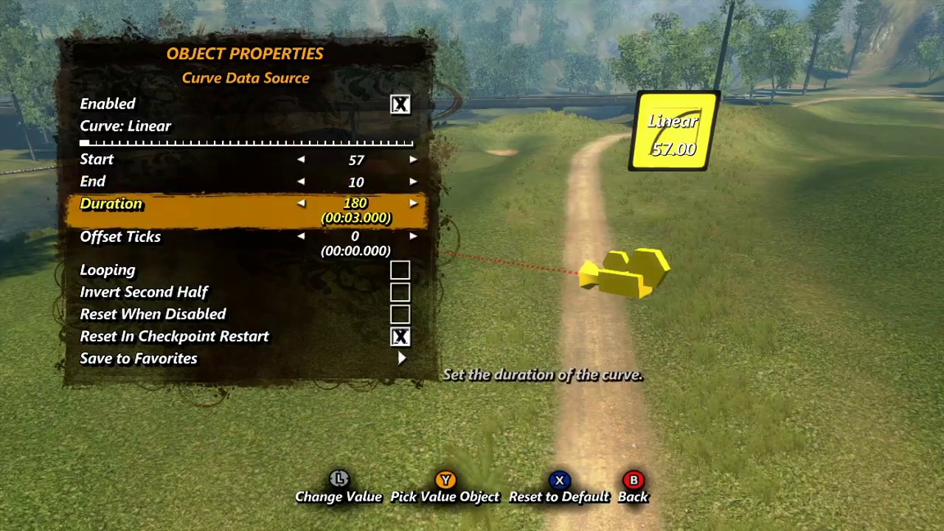
pyautogui.press('Escape')
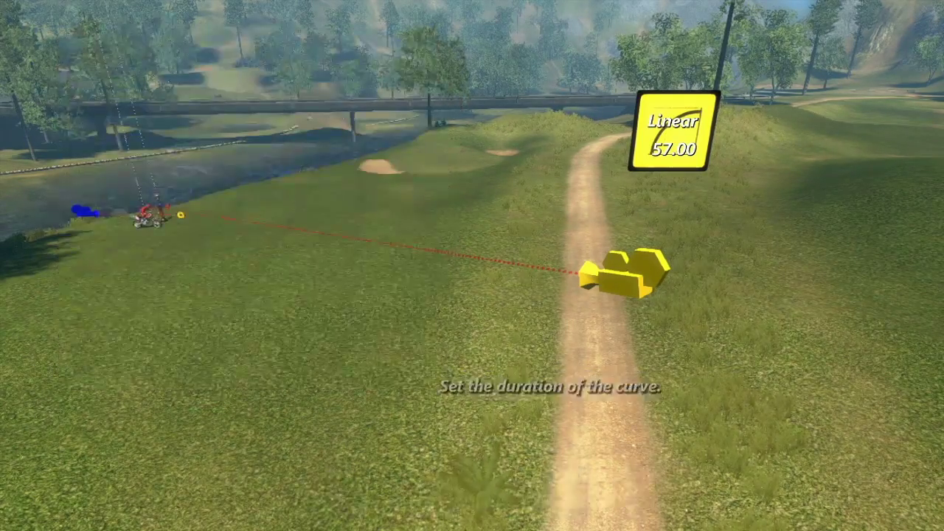
# - Link the yellow camera's Fov to the Linear Curve Data Source and close the camera's properties
pyautogui.press('Return')
pyautogui.press('Up')
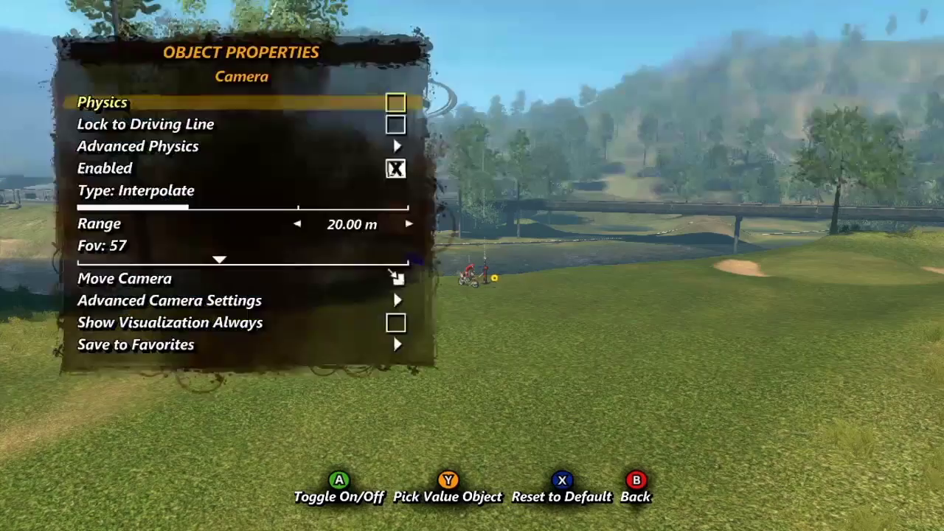
pyautogui.press('Down')
pyautogui.press('Down')
pyautogui.press('Down')
pyautogui.press('Down')
pyautogui.press('Down')
pyautogui.press('Down')
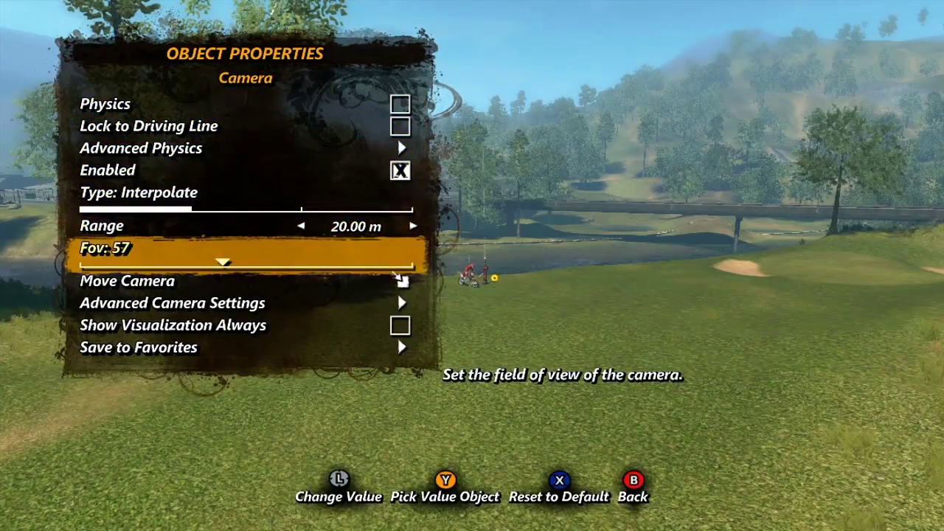
pyautogui.press('y')
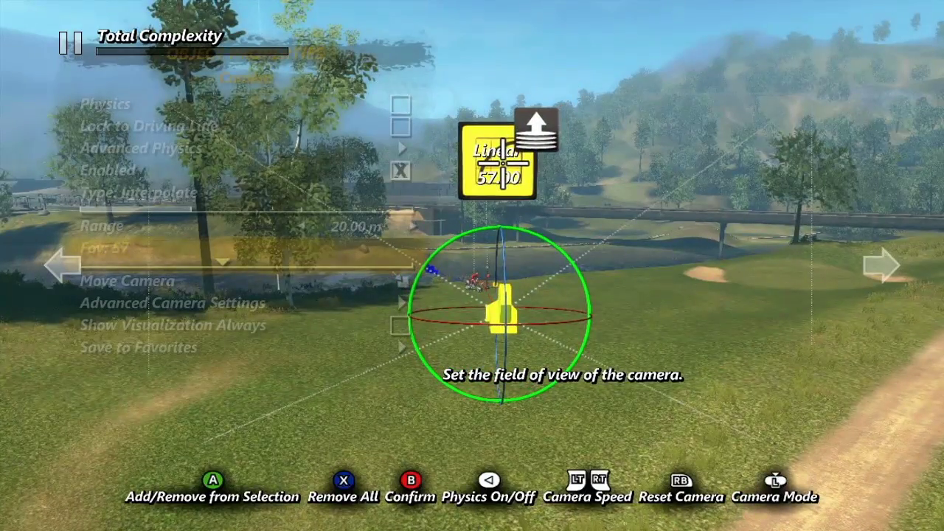
pyautogui.press('b')
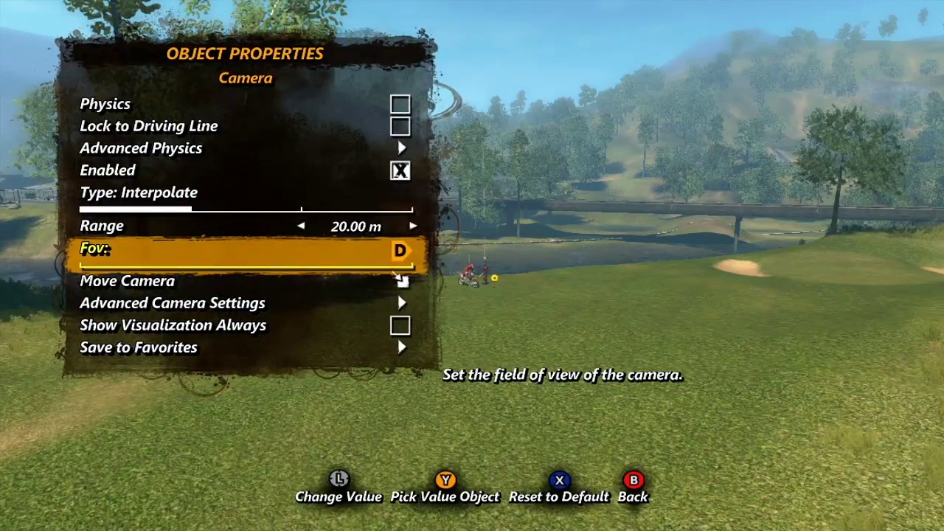
pyautogui.press('b')
pyautogui.press('b')
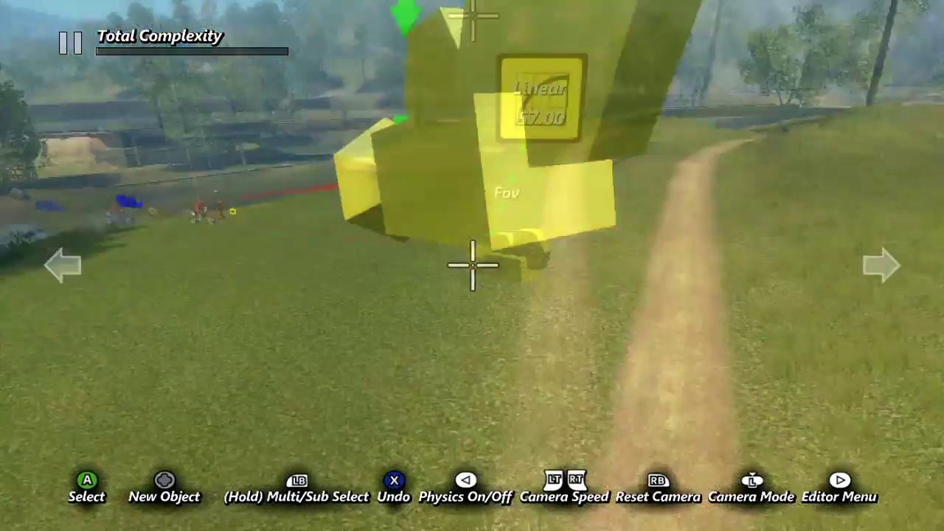
# - Test the track by riding the bike forward from the start to check the camera's field-of-view change
pyautogui.press('Escape')
pyautogui.press('Up')
pyautogui.press('Return')
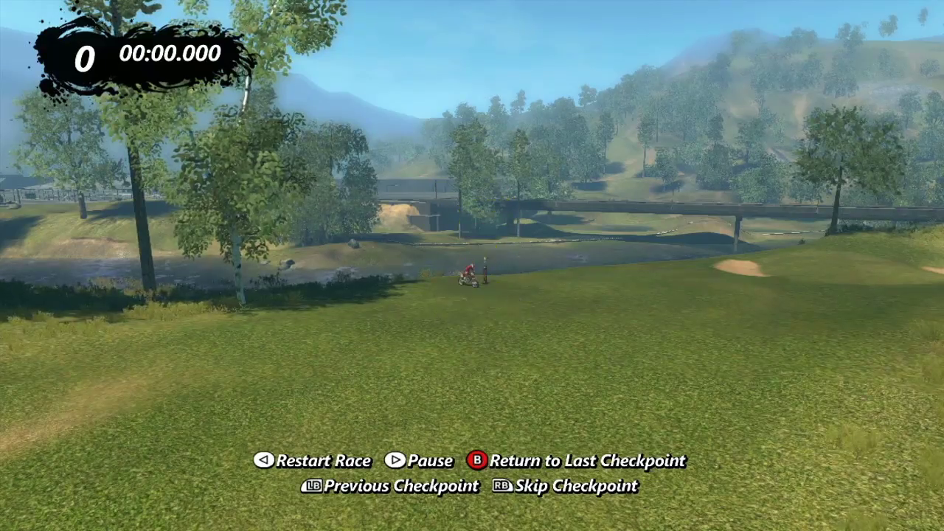
pyautogui.press('Up')
pyautogui.press('Up')
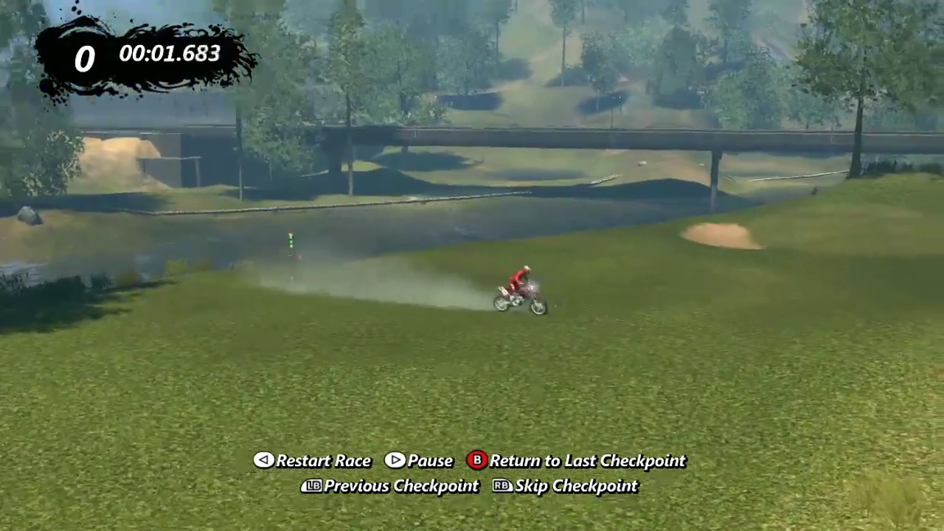
pyautogui.press('Up')
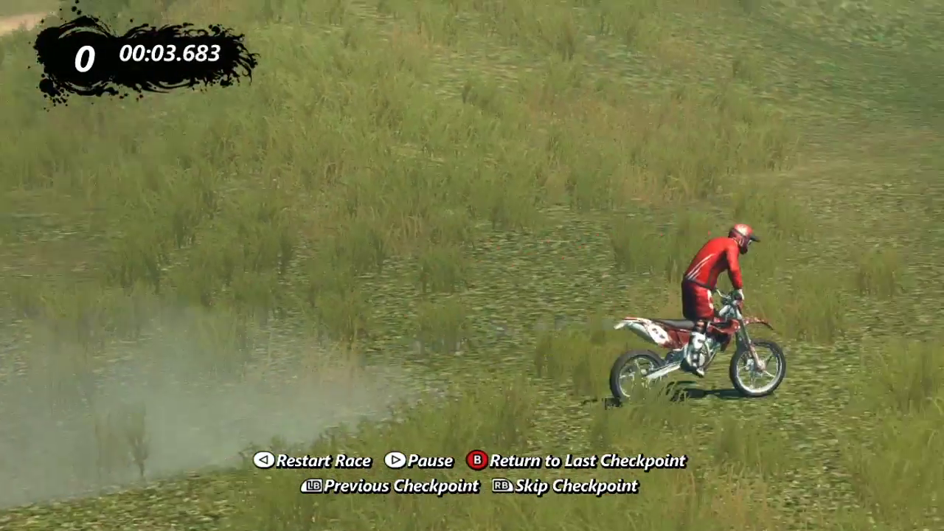
pyautogui.press('Up')
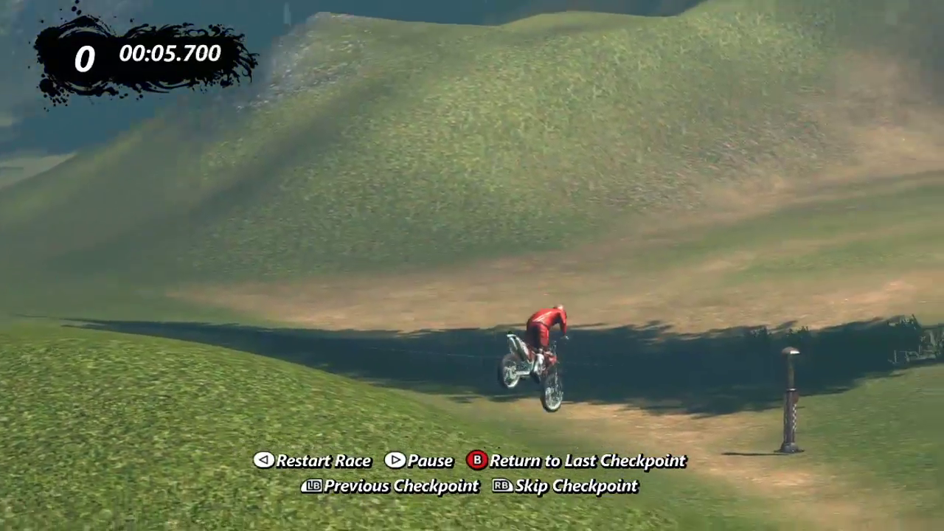